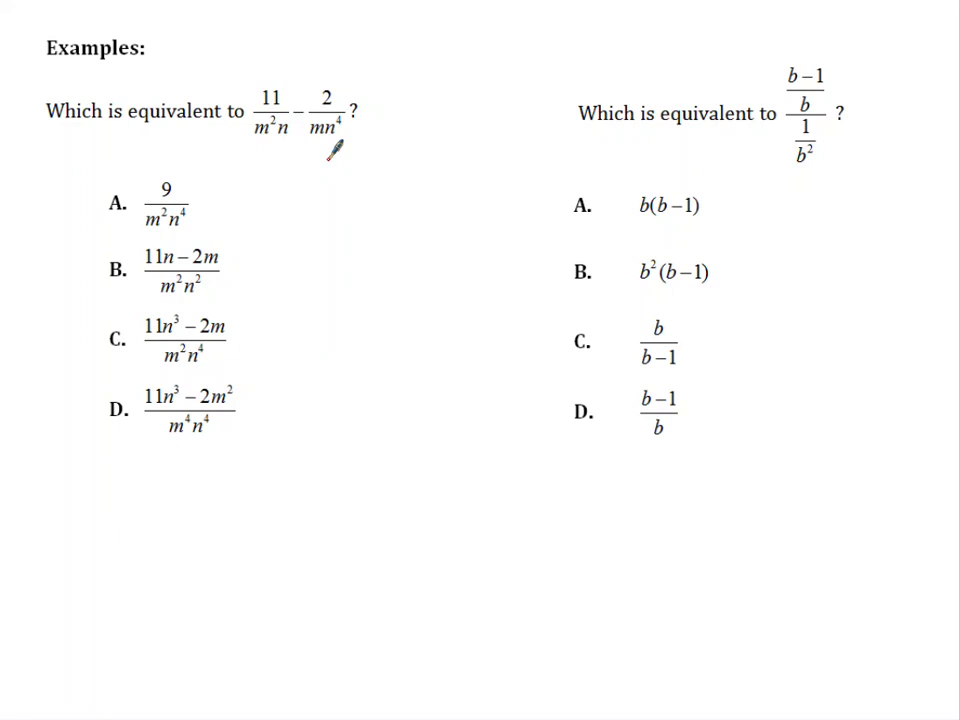
Switch to the Desmos graphing calculator and enter the fraction 11/(m^2n) in the first expression line
key(alt+Tab)
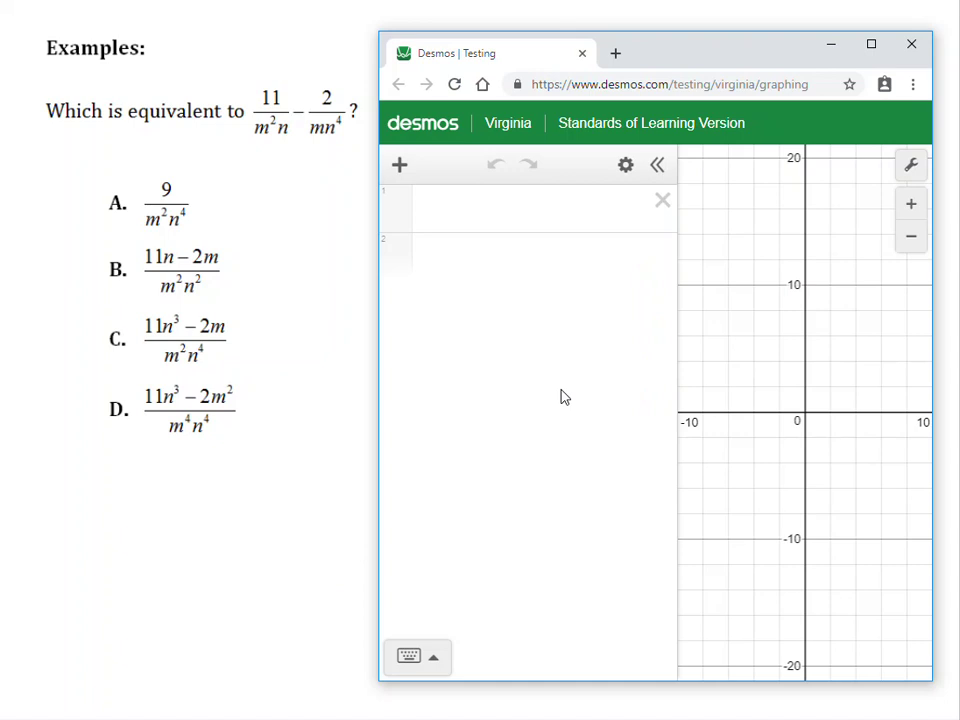
click(453, 207)
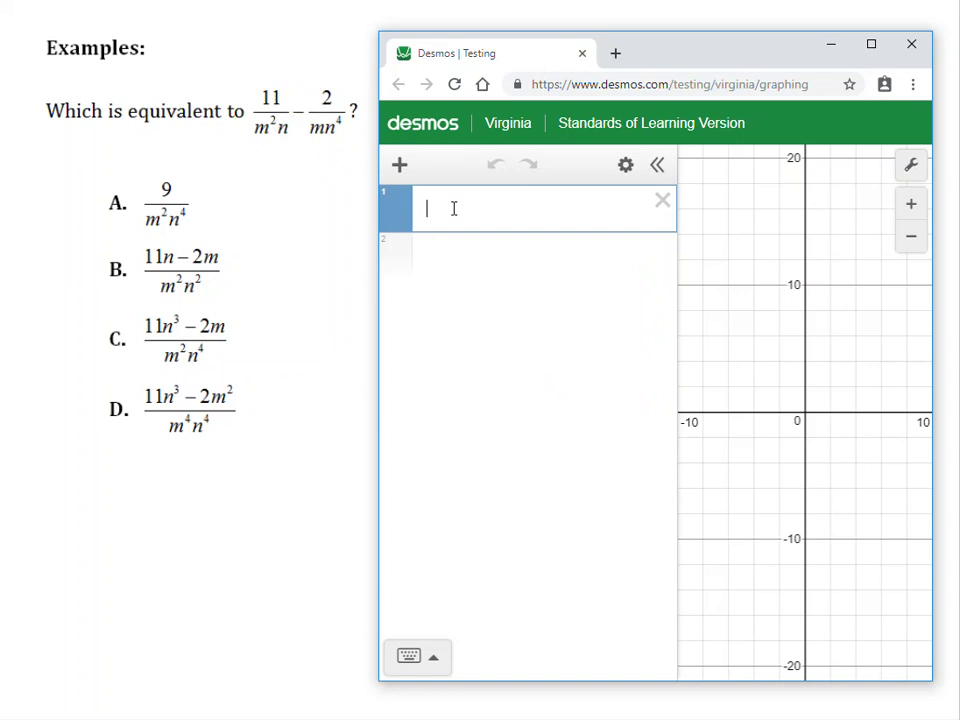
text(/11)
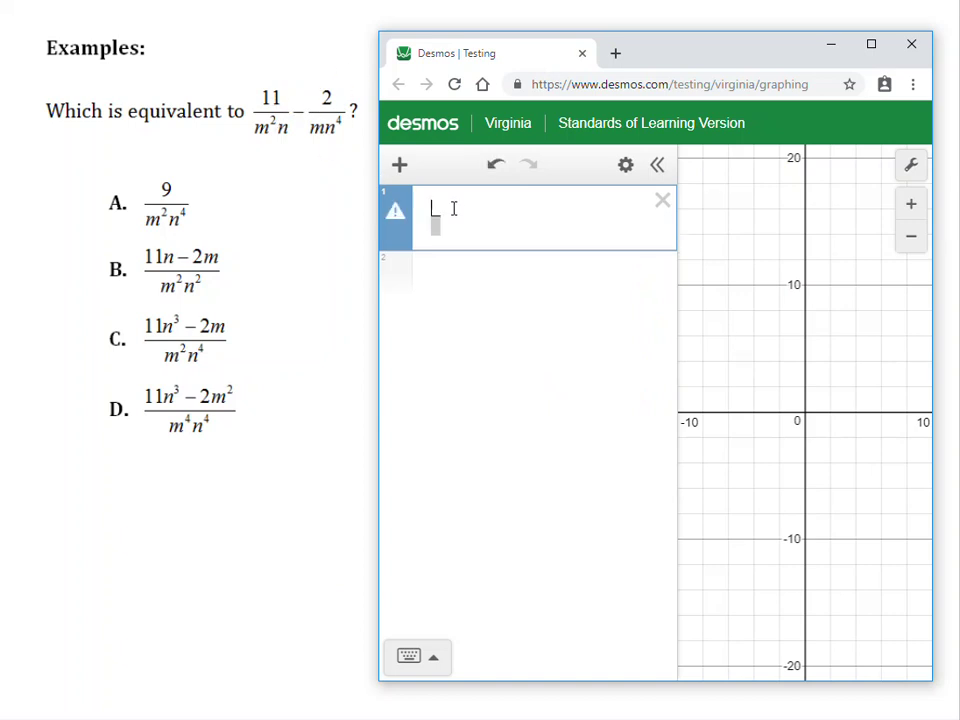
key(Down)
text(m)
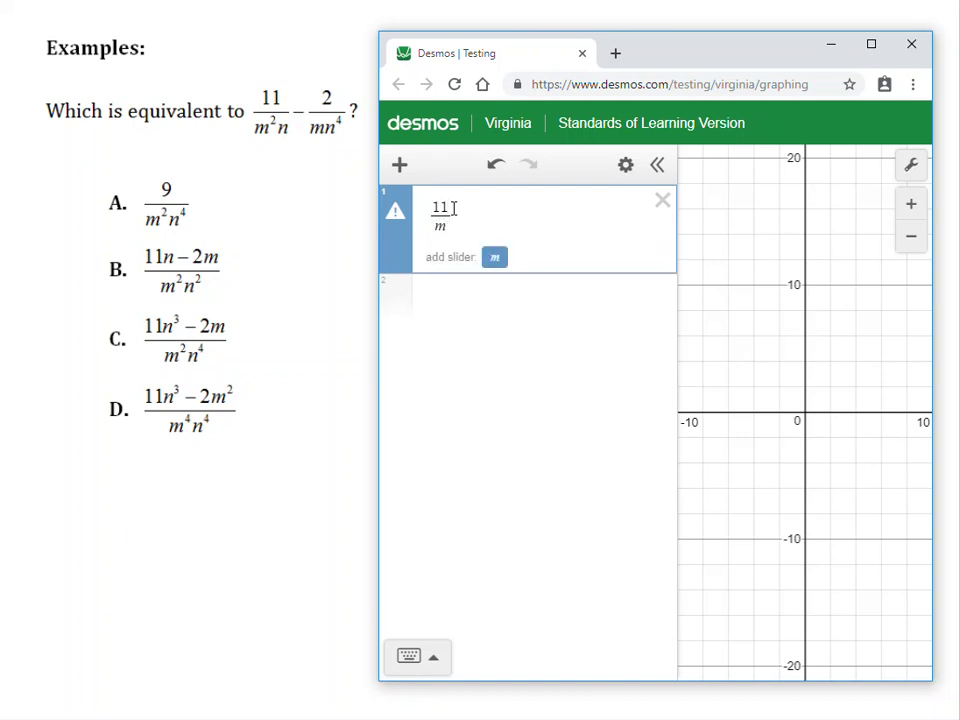
text(^2)
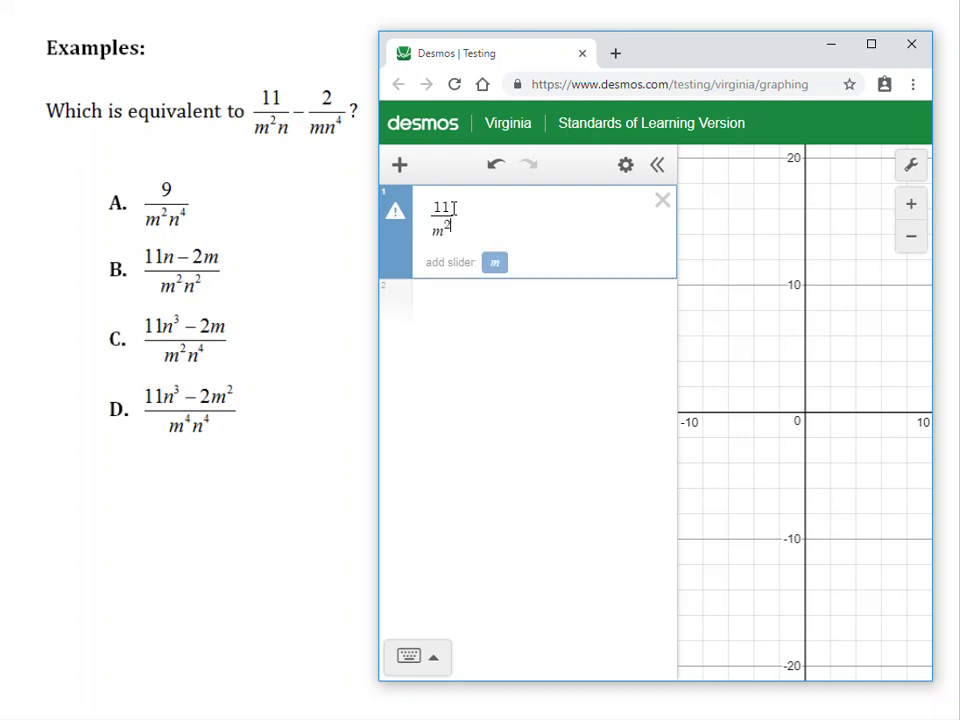
key(Right)
text(n)
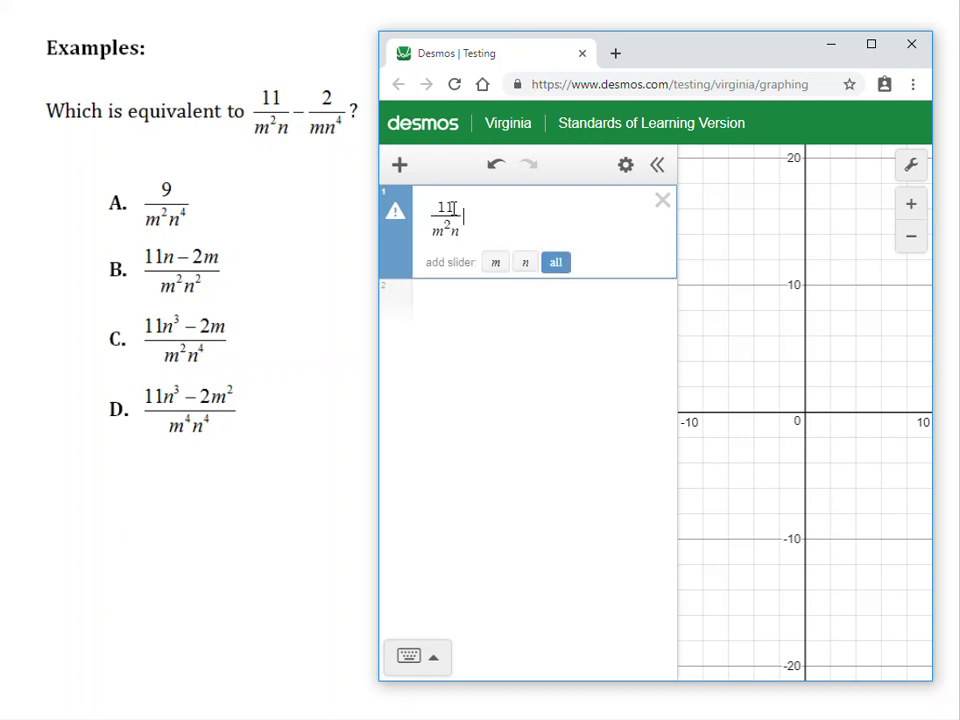
Extend the first expression by subtracting the fraction 2/(mn^4)
text(-2)
text(/)
text(2)
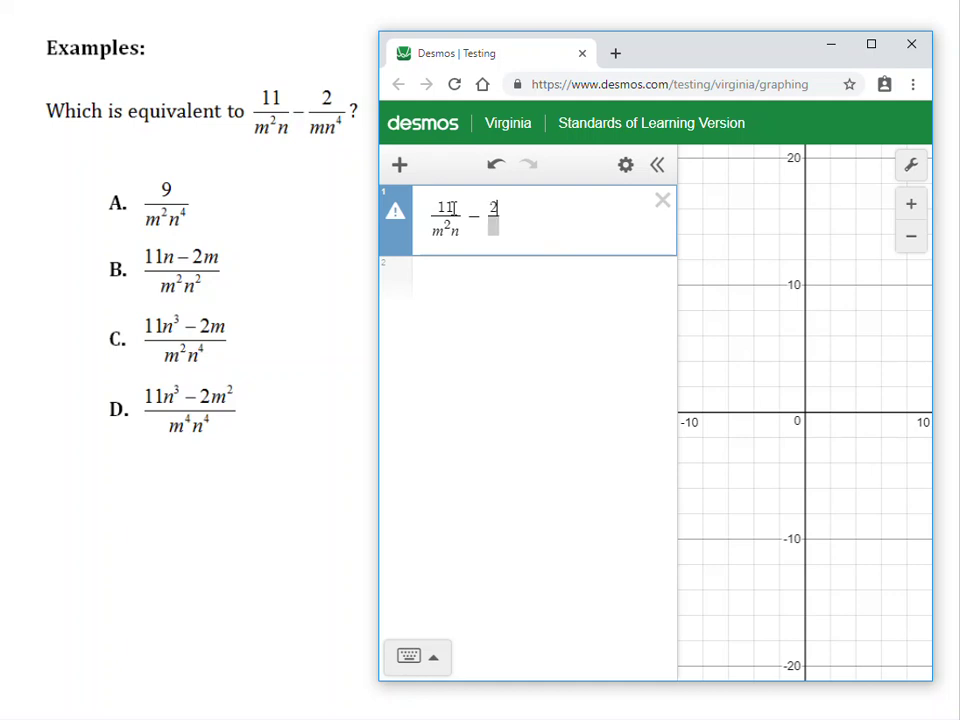
key(Down)
text(m)
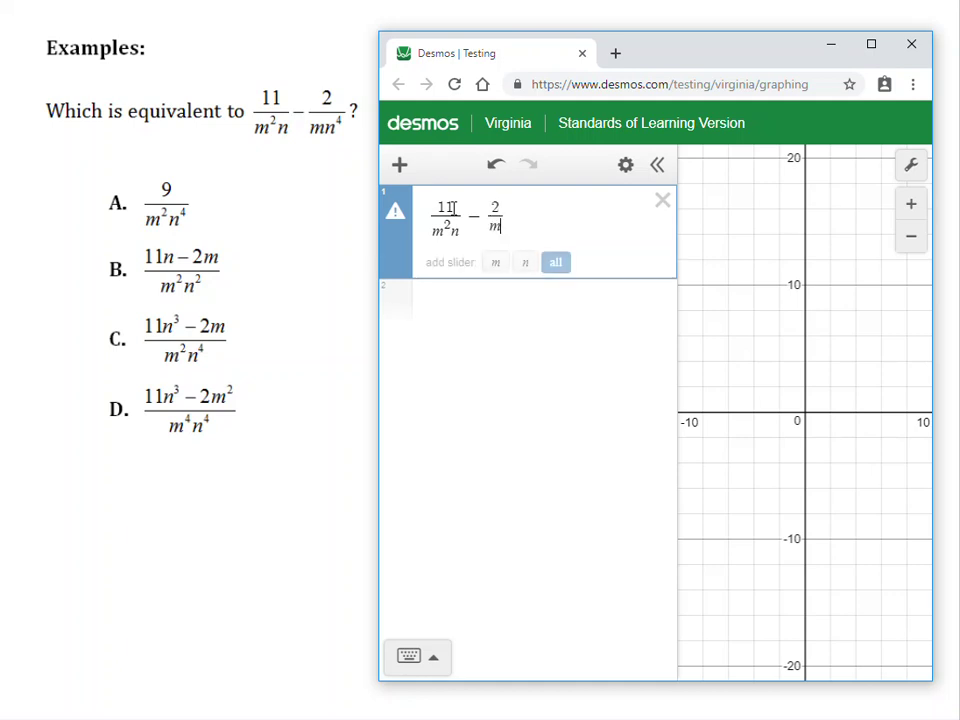
text(n^4)
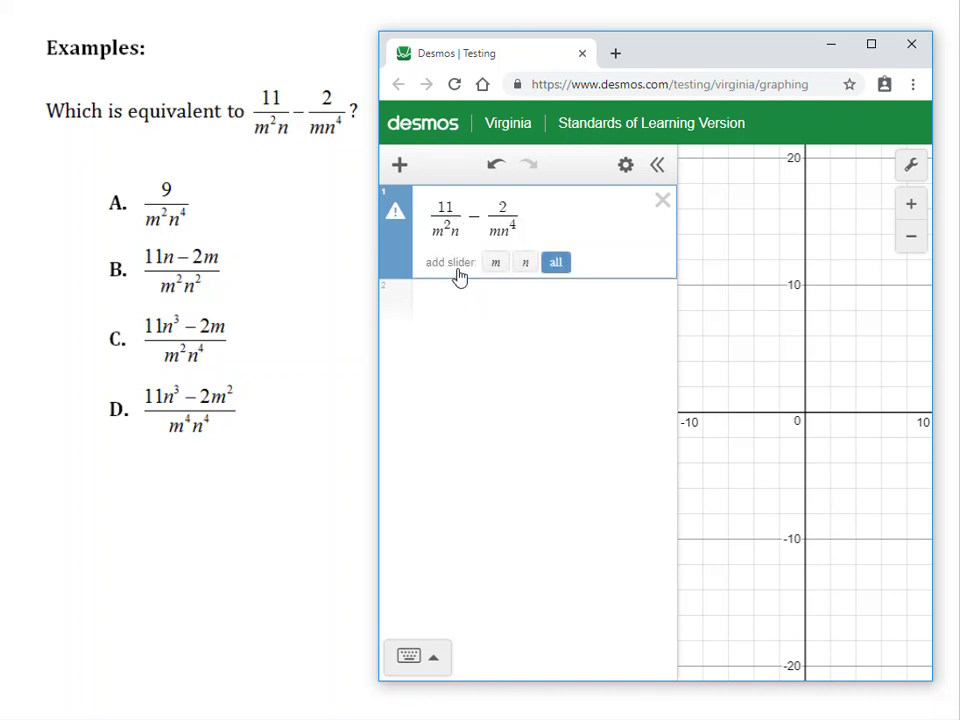
Add sliders for m and n, then try m at 3.3 and return it to 1
click(557, 263)
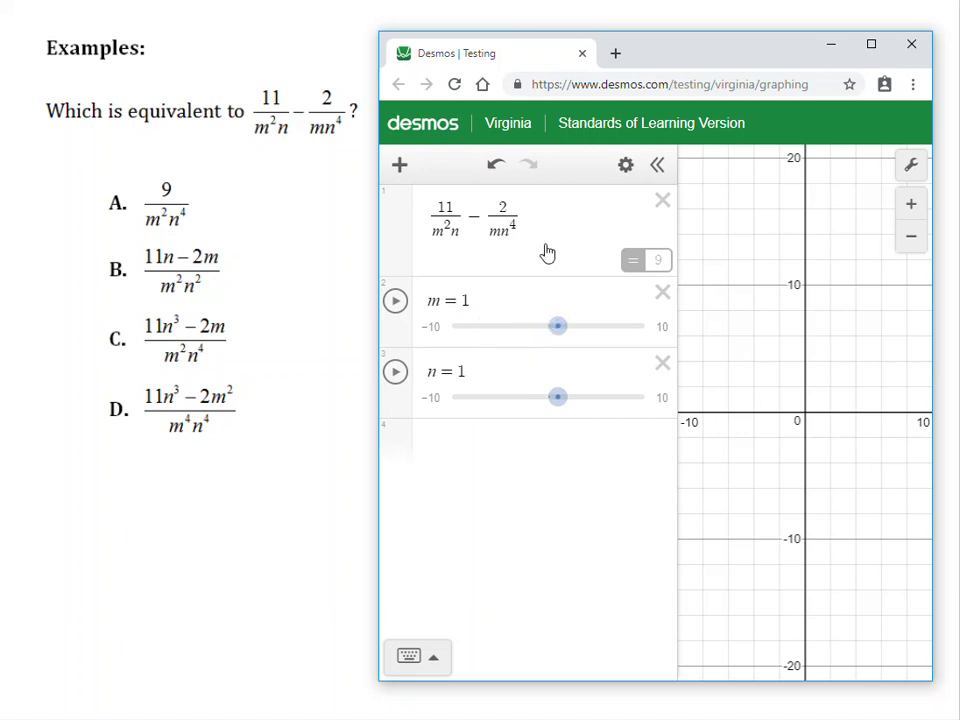
drag(560, 334, 584, 332)
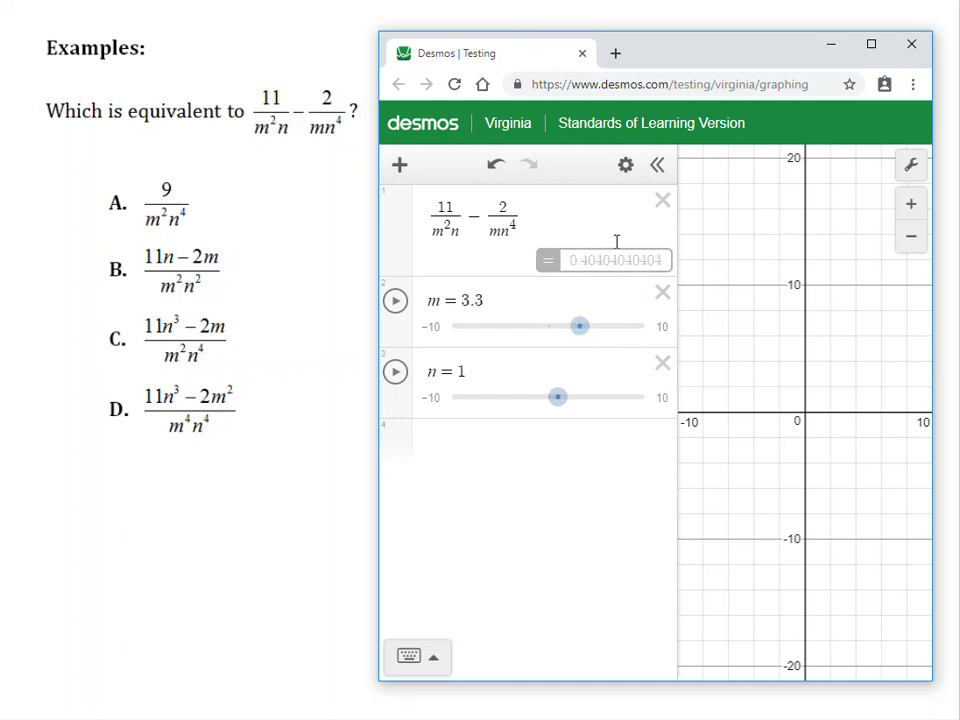
mouse_move(577, 337)
mouse_down()
mouse_move(601, 334)
mouse_move(559, 332)
mouse_up()
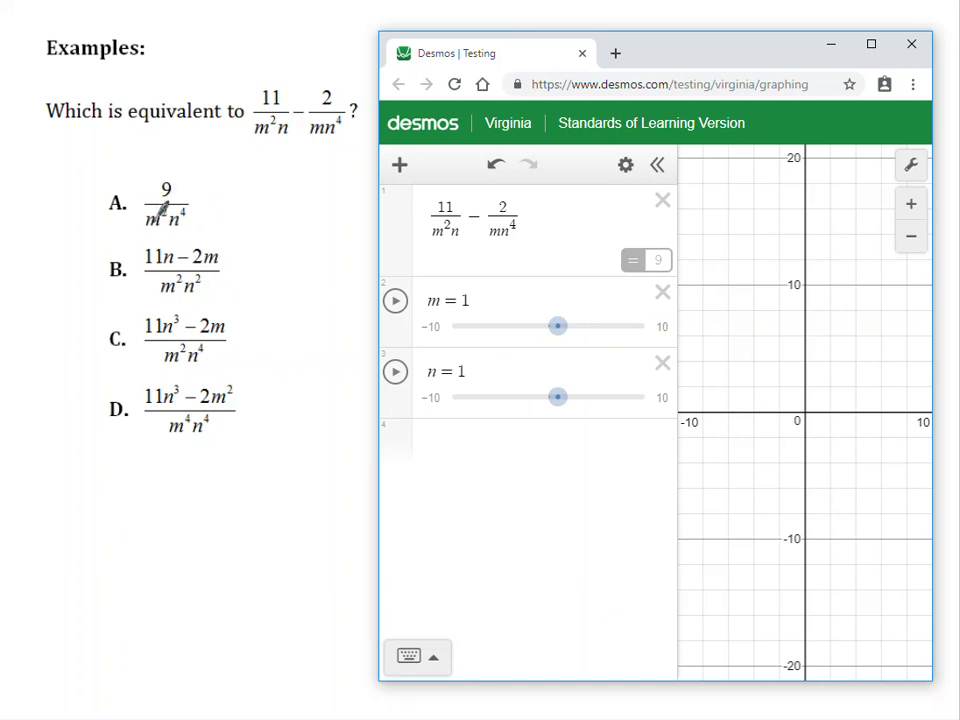
Enter answer choice A, 9/(m^2n^4), in a new expression line below the sliders
click(447, 438)
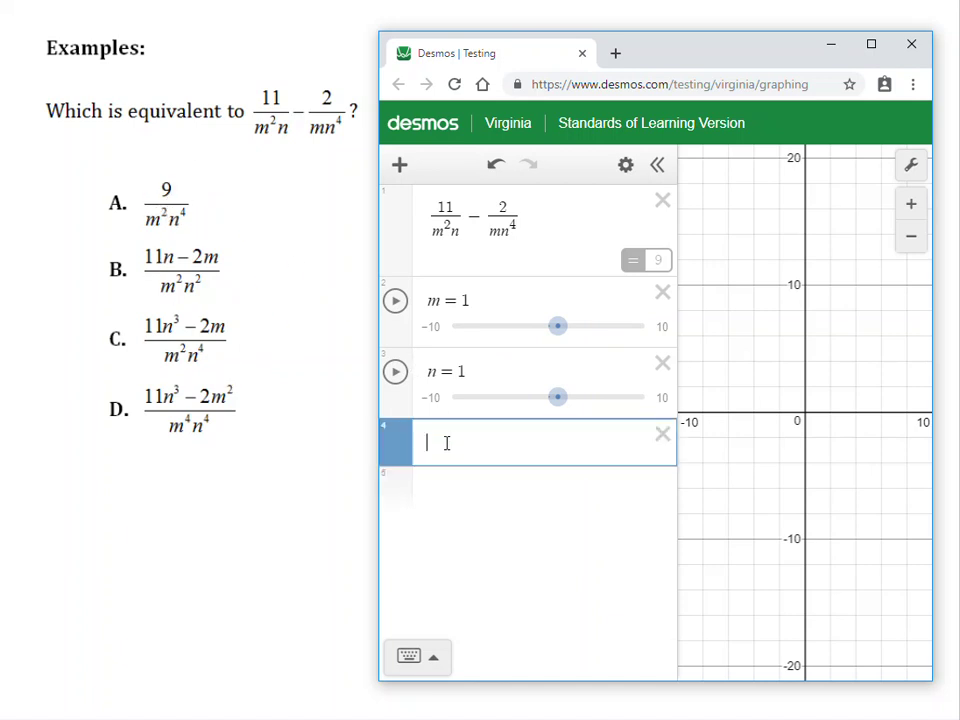
text(_)
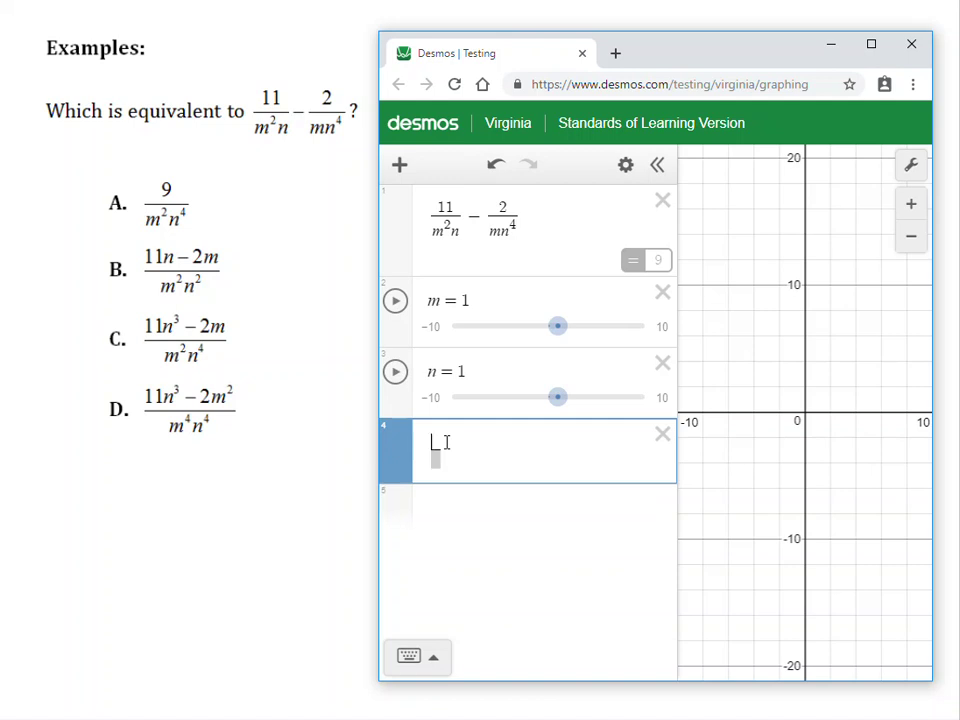
text(9/)
key(Down)
text(m^2)
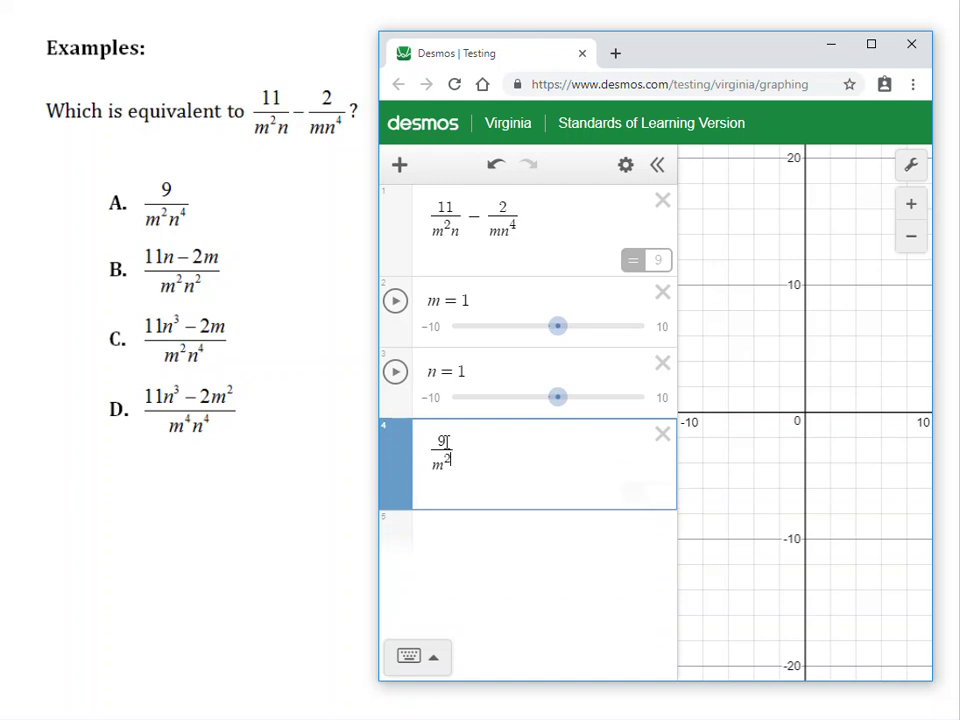
key(Right)
text(n^4)
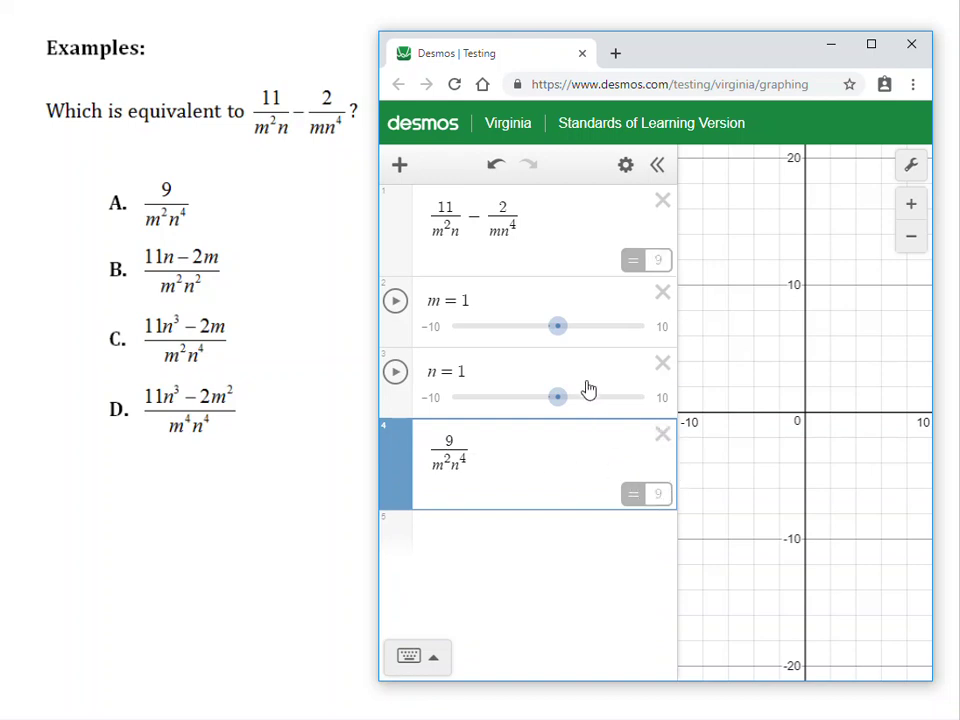
Set the m slider to 1.5 to compare both expressions, and cross out answer choice A on the worksheet
drag(557, 330, 564, 330)
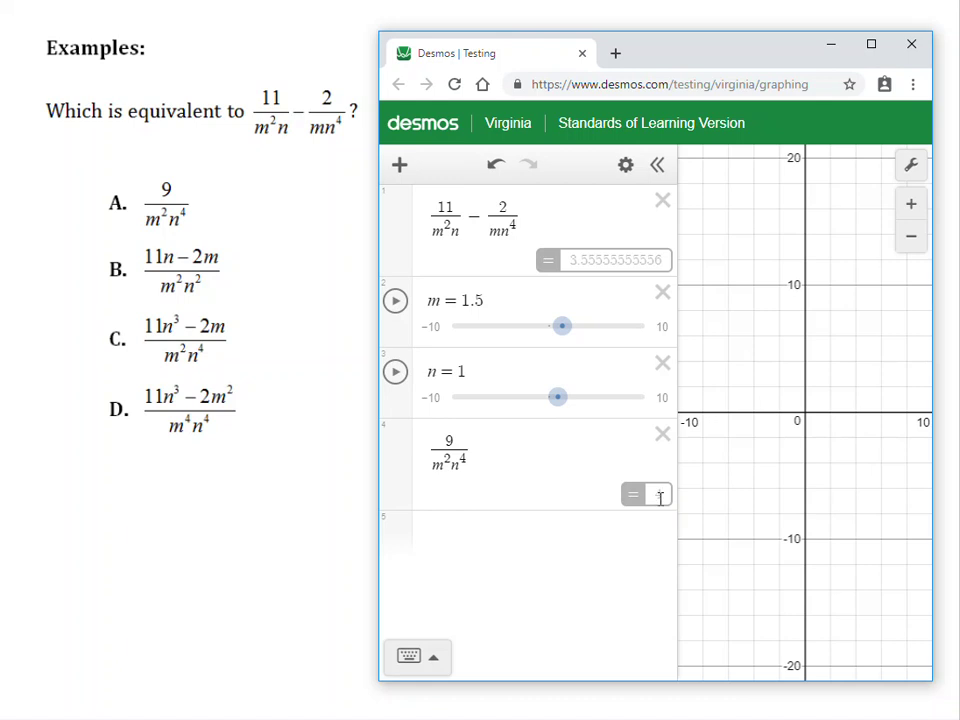
mouse_move(93, 183)
mouse_down()
mouse_move(135, 217)
mouse_move(98, 207)
mouse_move(141, 183)
mouse_up()
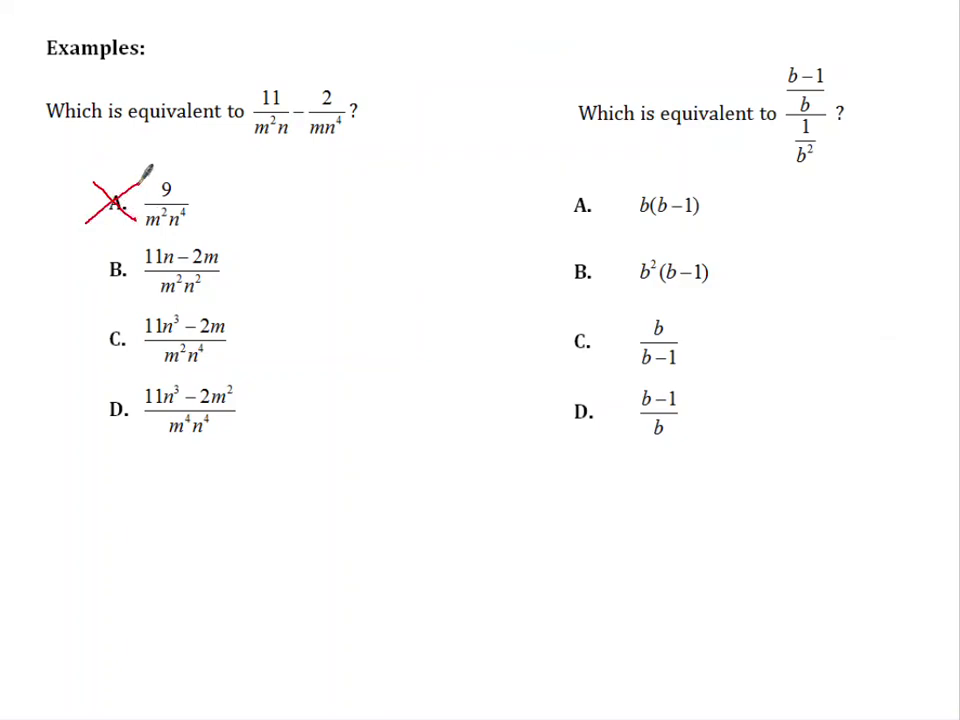
Back in Desmos, replace the choice A expression with answer choice B, (11n - 2m)/(m^2n^2)
key(alt+Tab)
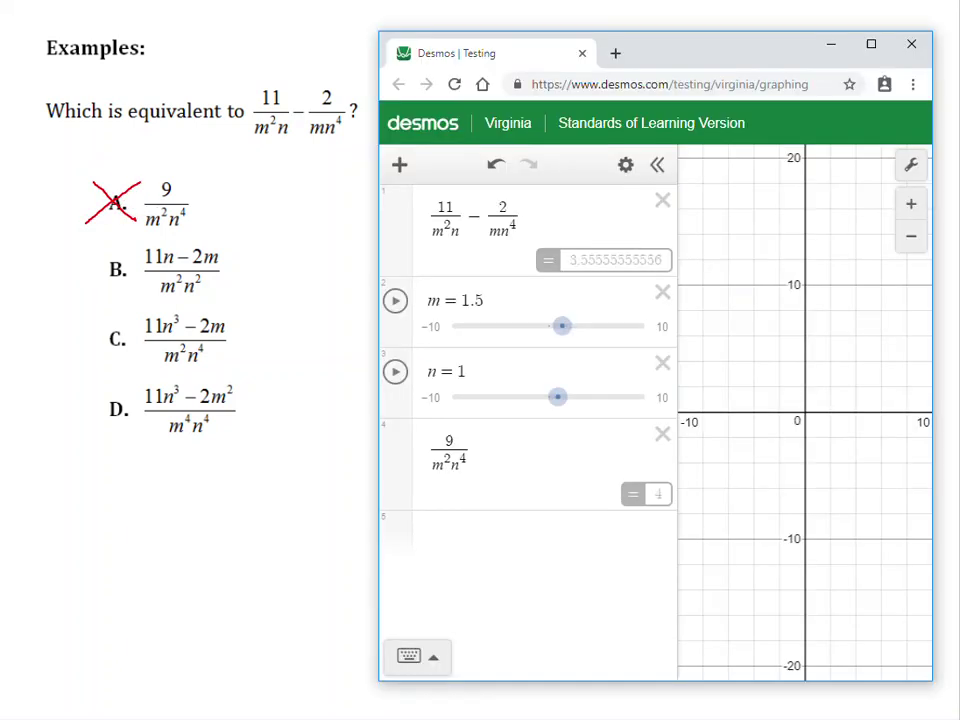
click(663, 436)
click(456, 436)
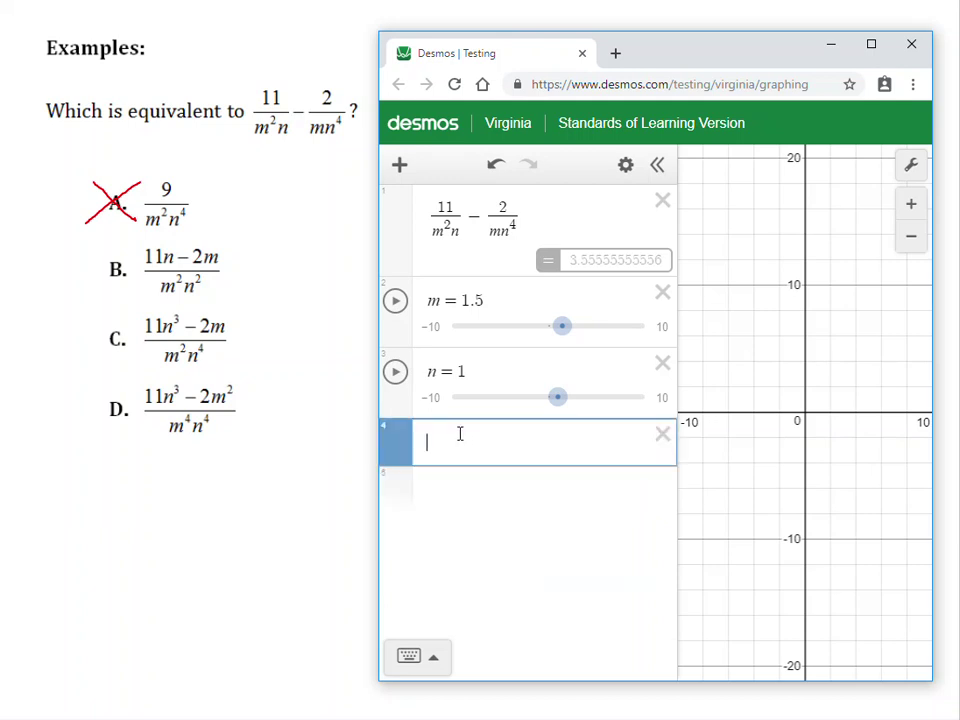
text(_)
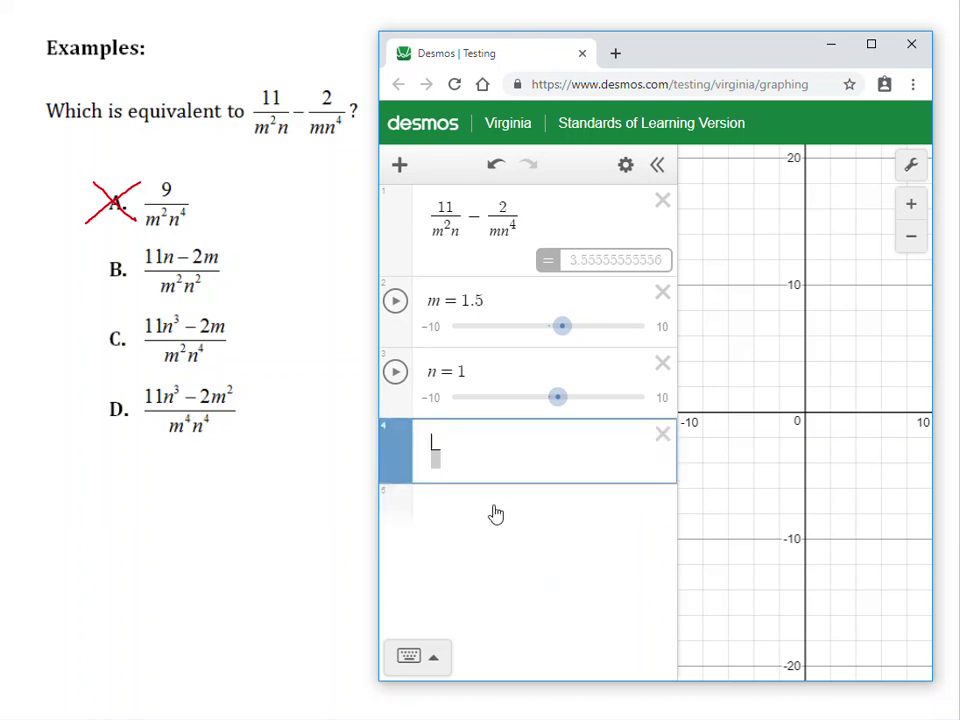
text(11)
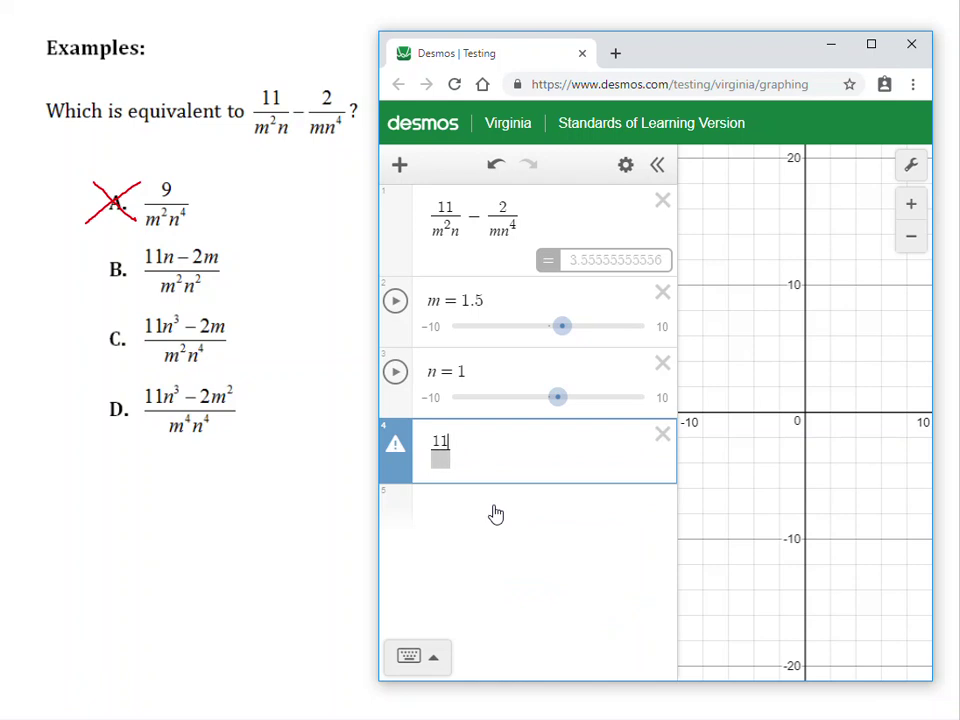
text(n-)
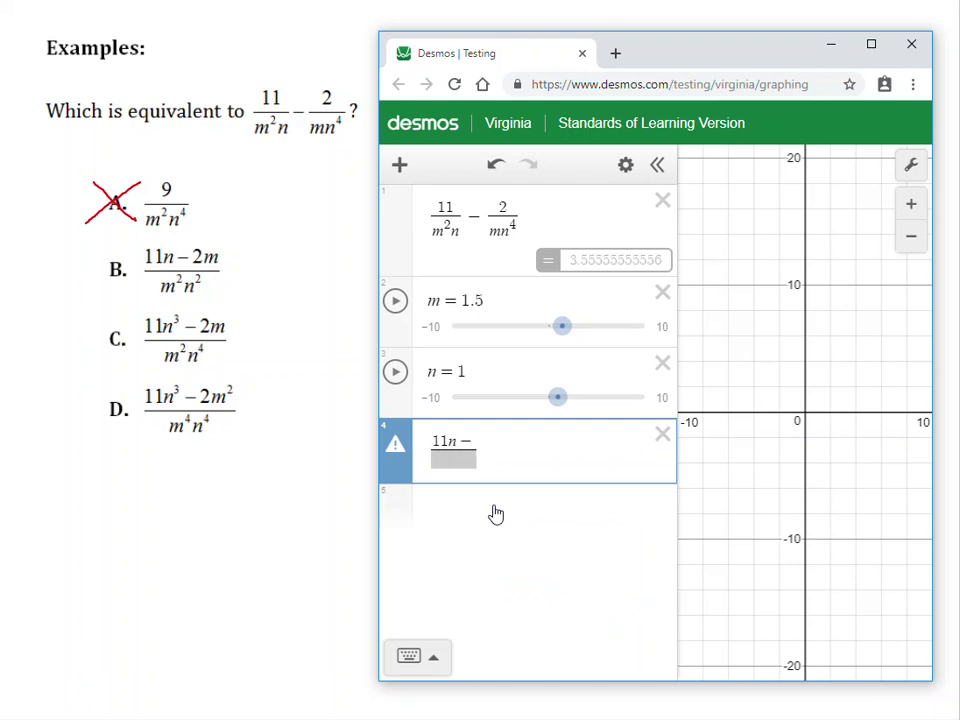
text(2m)
key(Down)
text(m^2)
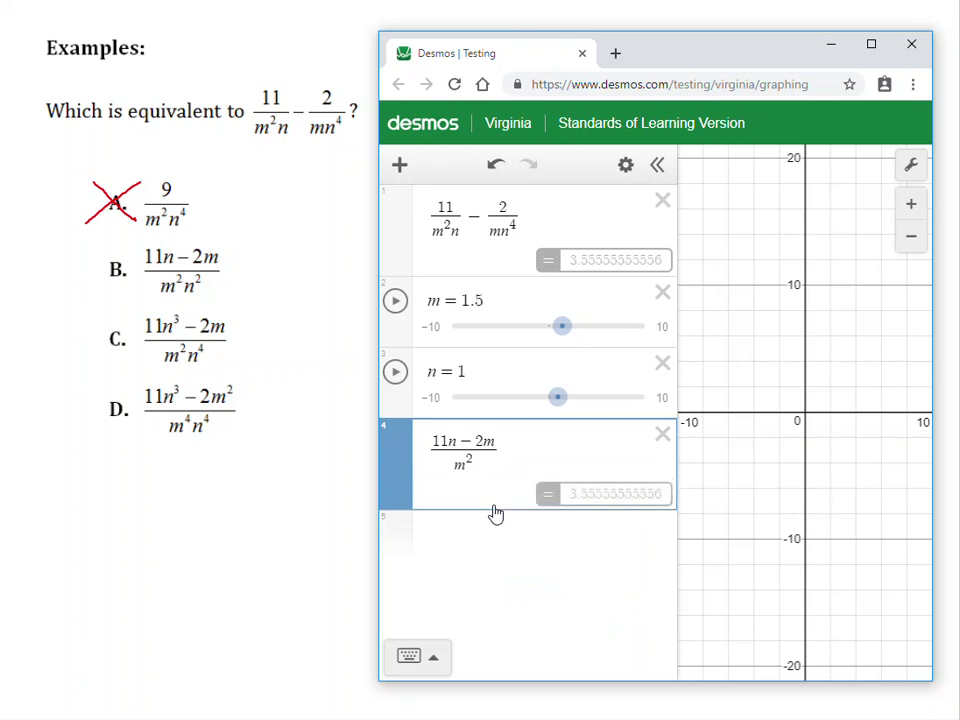
key(Right)
text(n^2)
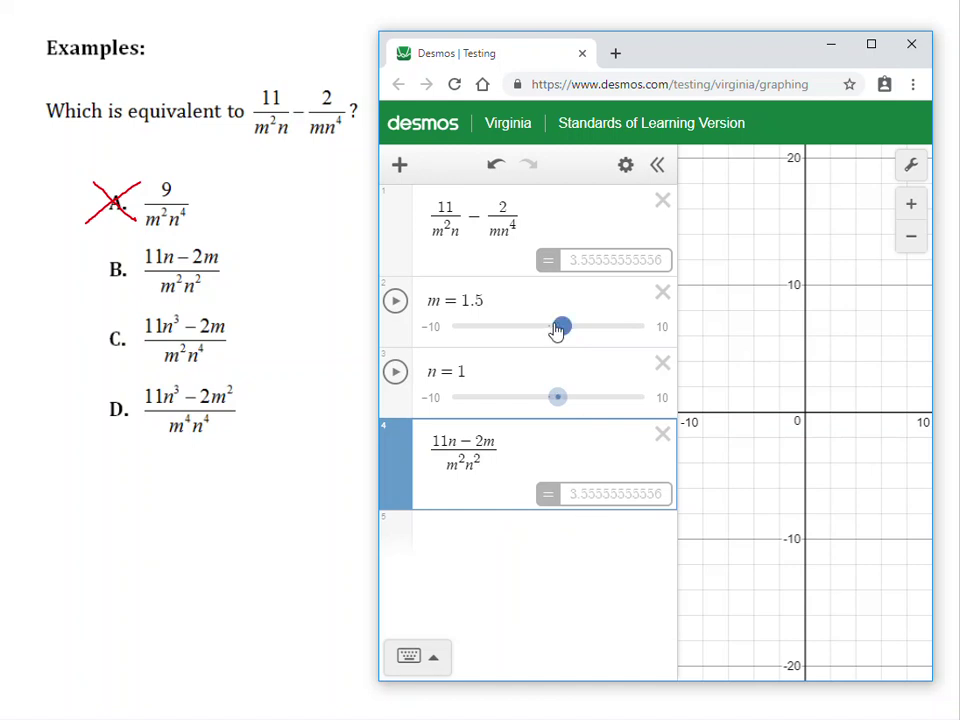
Set m to 4.1 and n to 3 for the comparison, and cross out answer choice B on the worksheet
drag(562, 335, 588, 335)
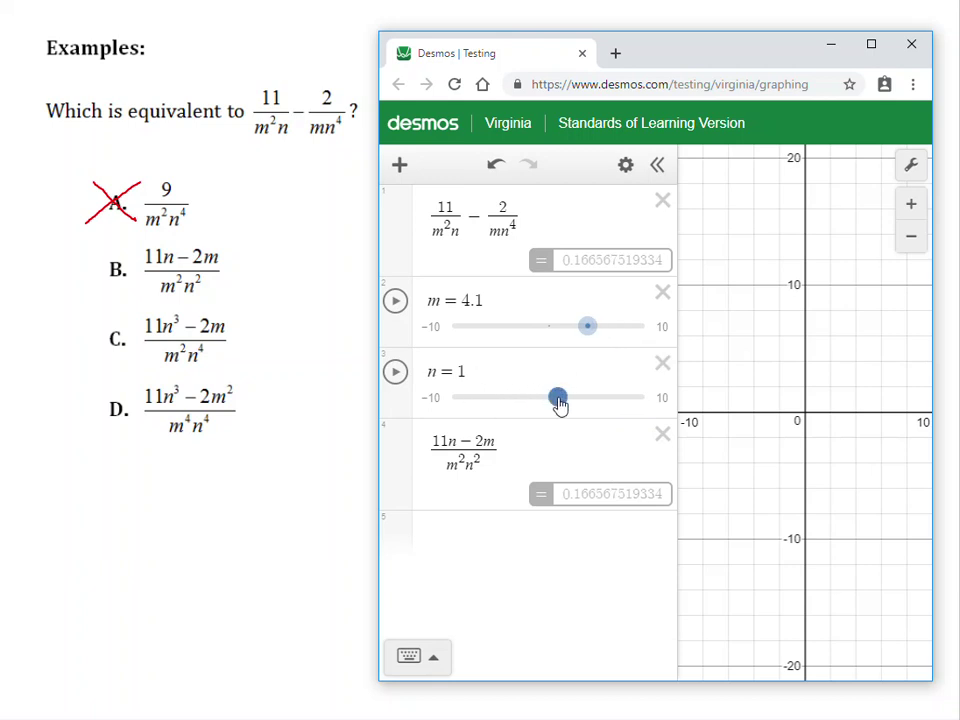
drag(561, 403, 580, 406)
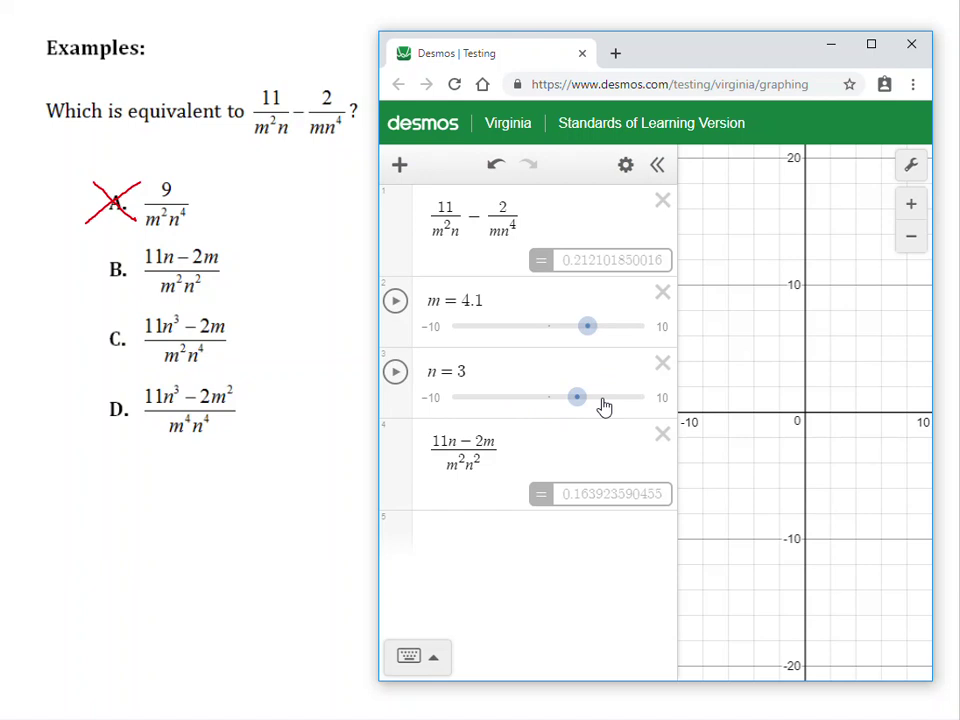
key(alt+Tab)
drag(86, 250, 130, 290)
drag(138, 244, 84, 290)
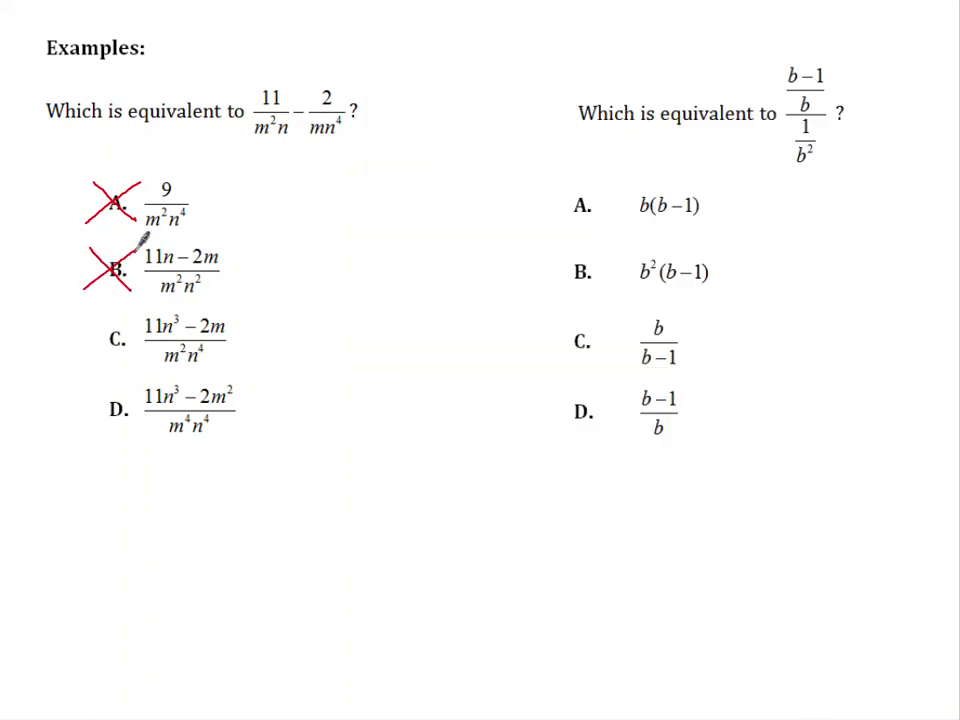
Back in Desmos, replace the choice B expression with answer choice C, (11n^3 - 2m)/(m^2n^4)
key(alt+Tab)
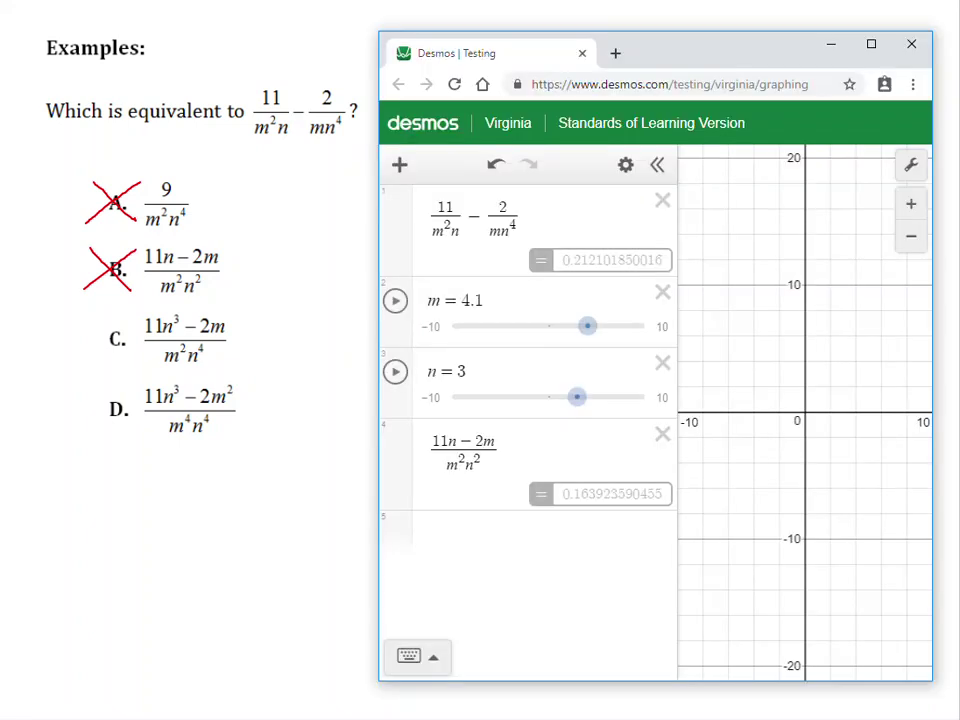
click(662, 434)
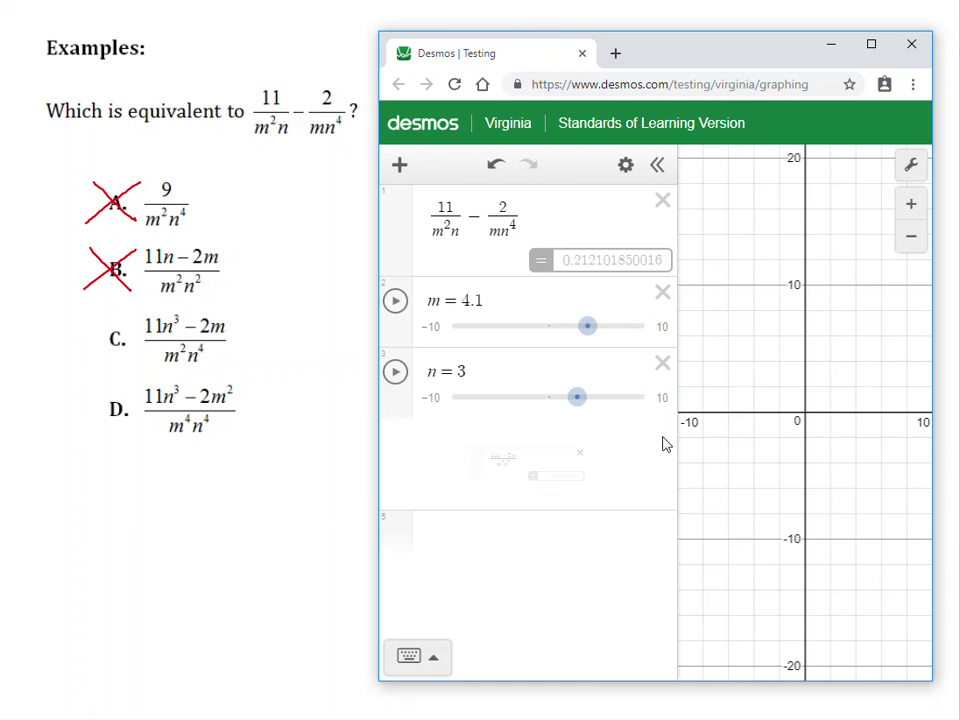
click(455, 448)
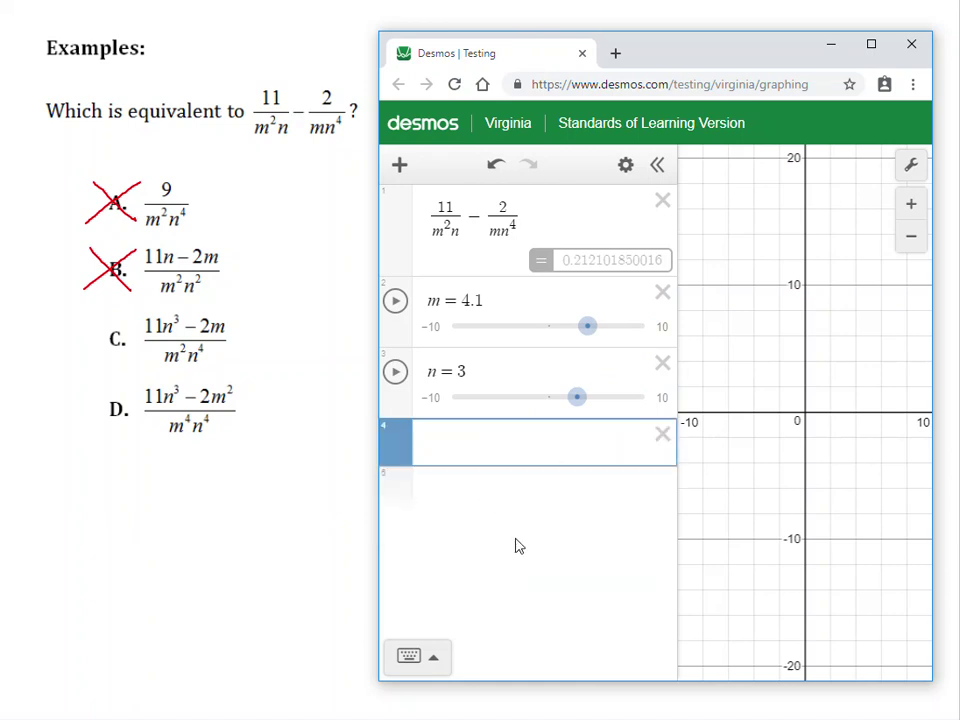
text(/11n)
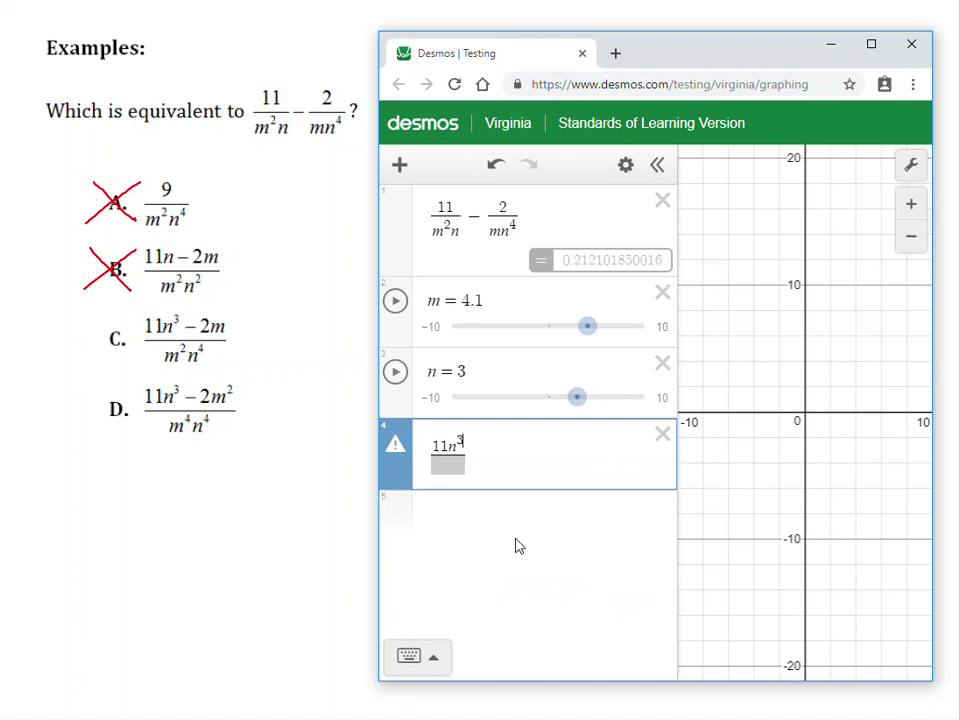
text(-2m)
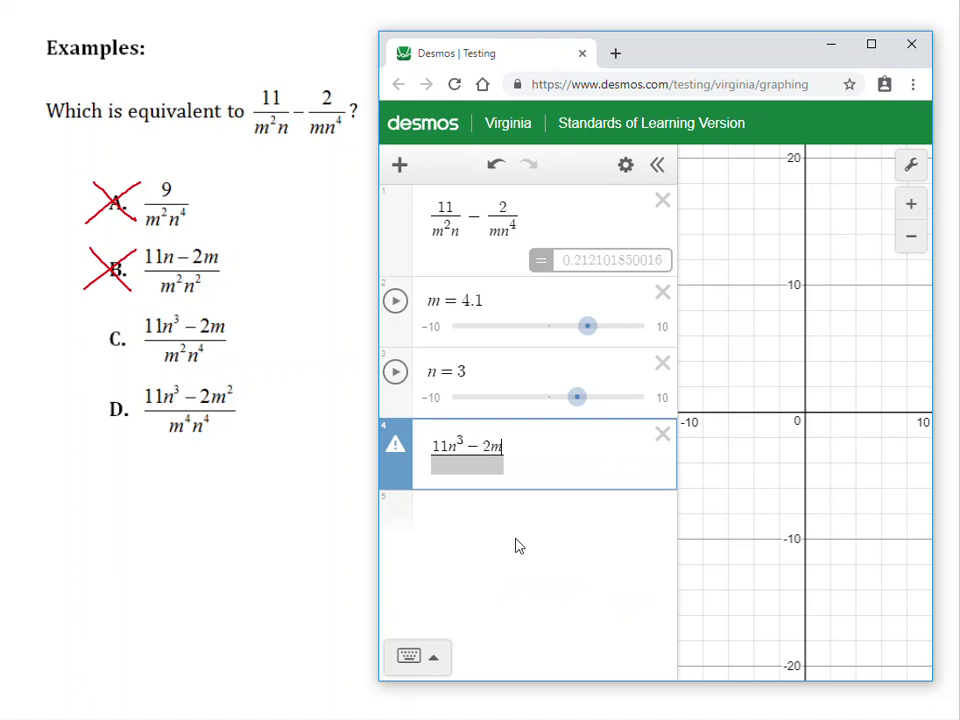
key(Down)
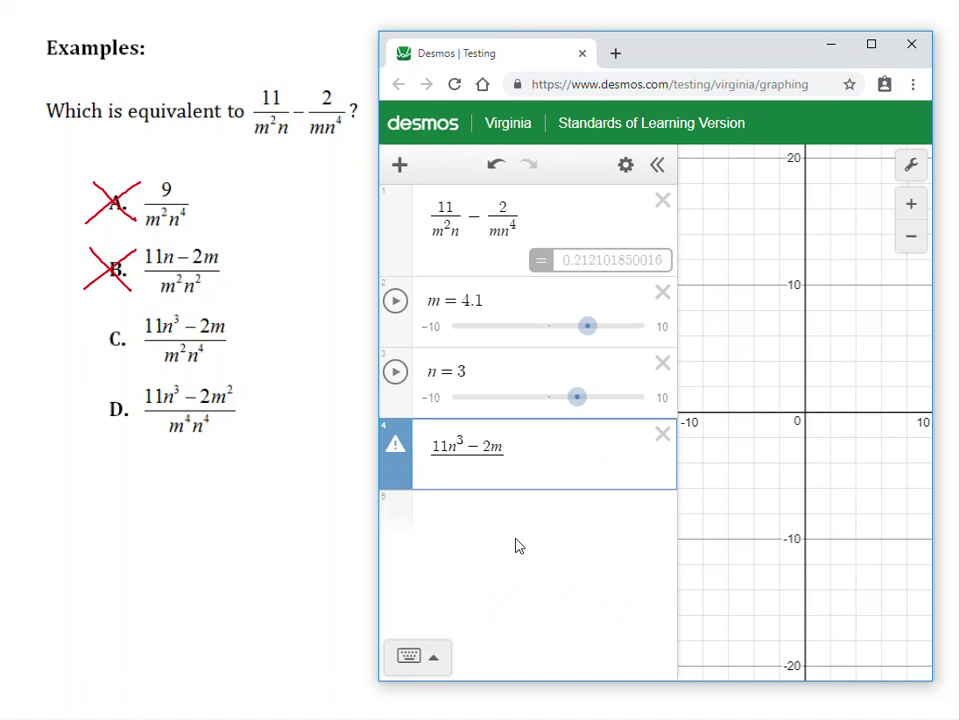
text(m^2)
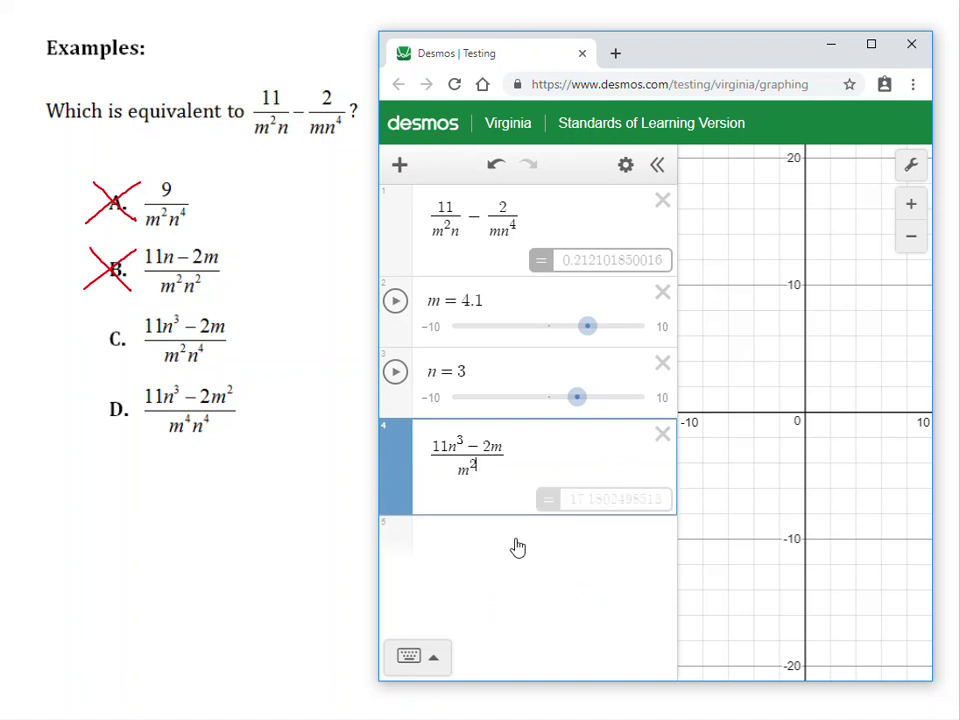
key(Right)
text(n^4)
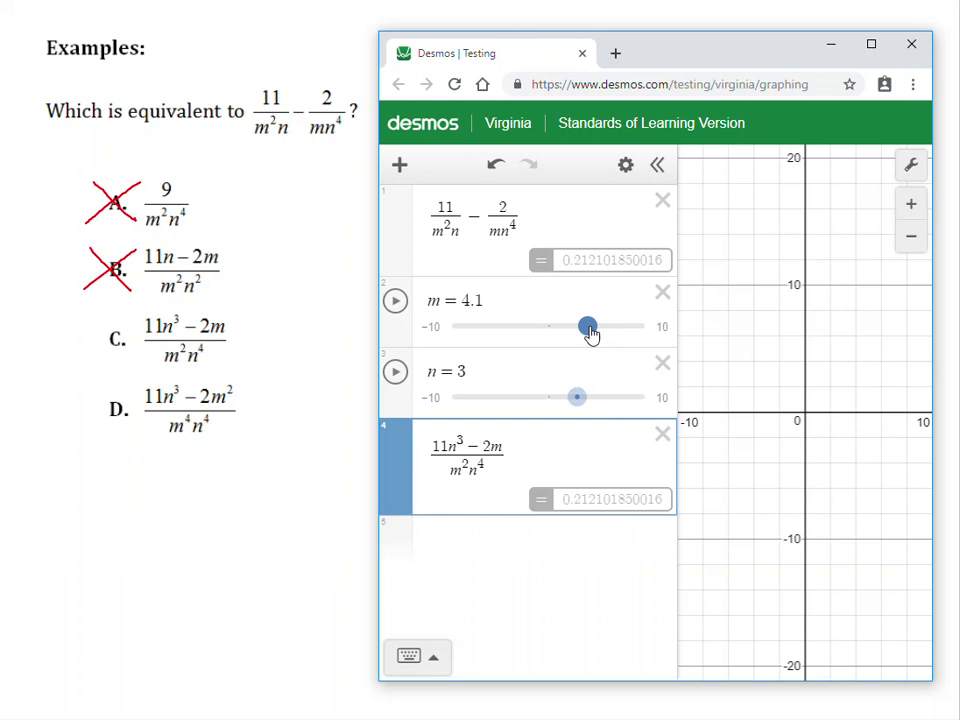
Set m to -3.9 and n to -4.5 to compare both expressions, and circle answer choice C on the worksheet
drag(590, 334, 513, 333)
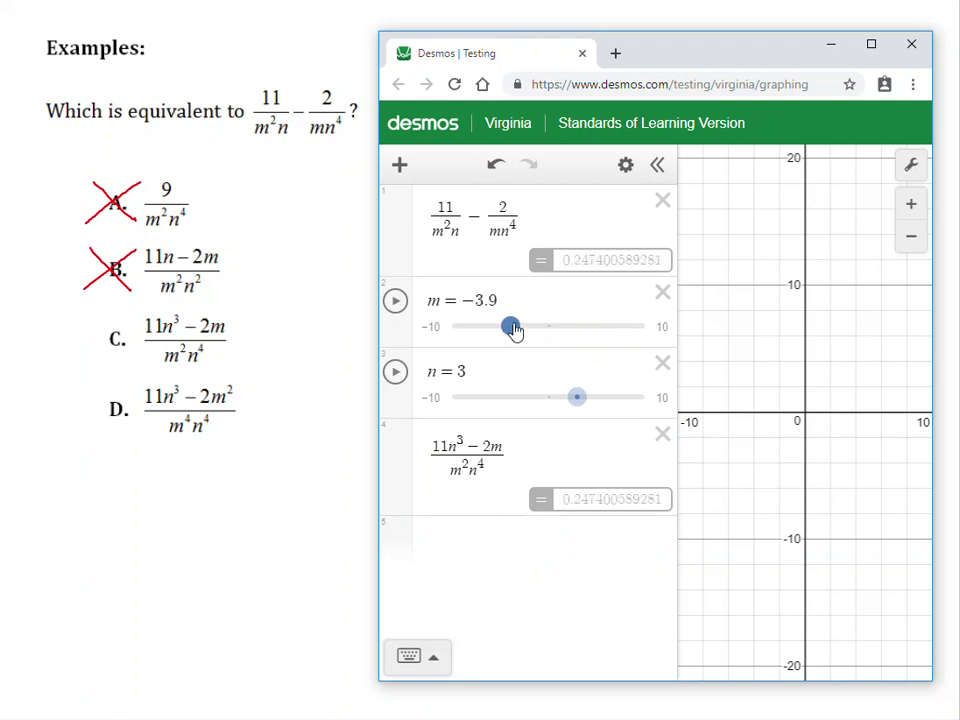
drag(578, 400, 506, 400)
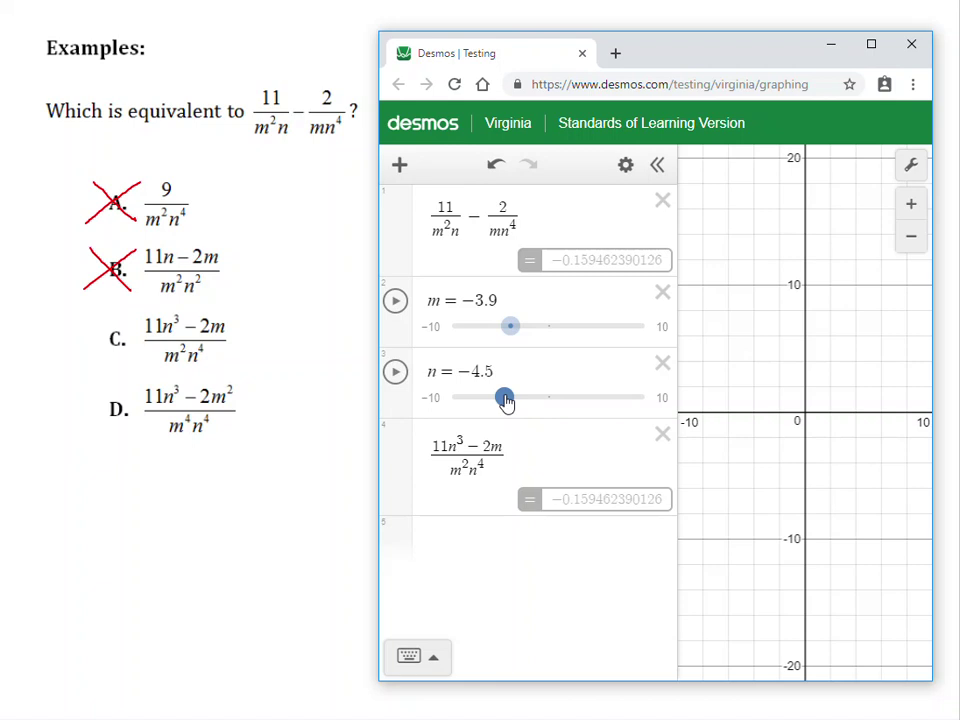
mouse_move(107, 366)
mouse_down()
mouse_move(92, 326)
mouse_move(125, 302)
mouse_move(234, 310)
mouse_move(246, 328)
mouse_move(236, 360)
mouse_move(112, 362)
mouse_up()
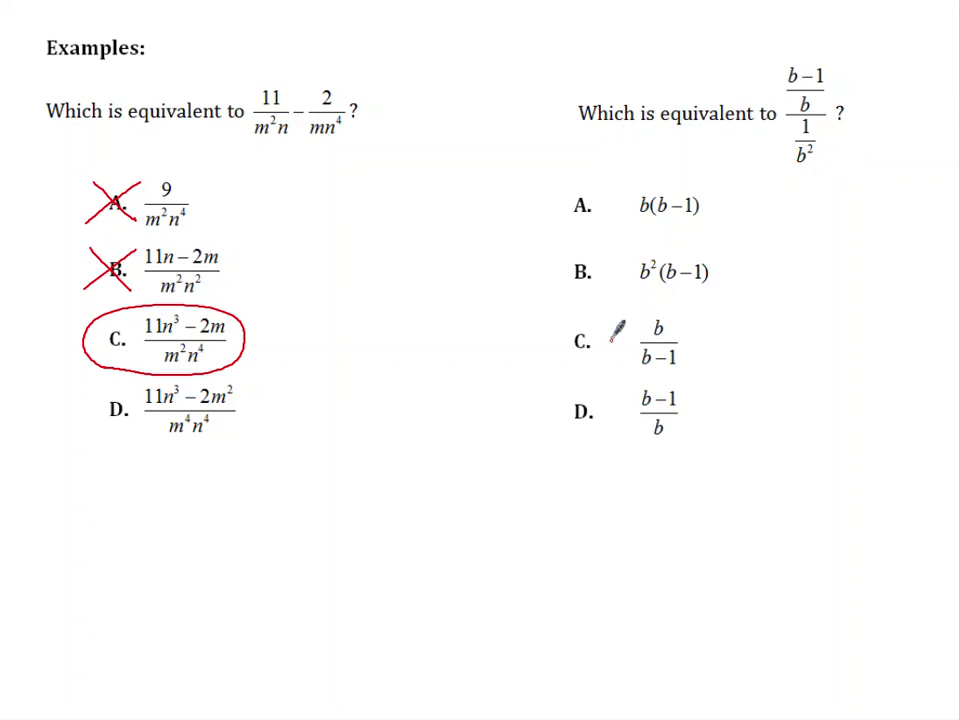
Switch back to Desmos and delete all expressions and sliders from the list
key(alt+Tab)
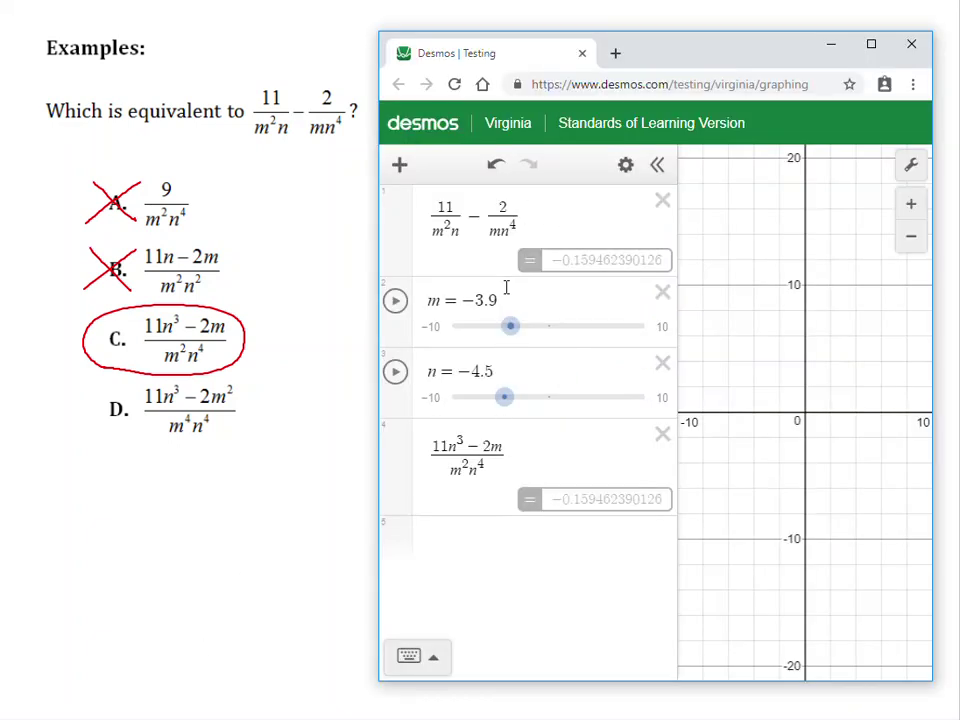
click(399, 166)
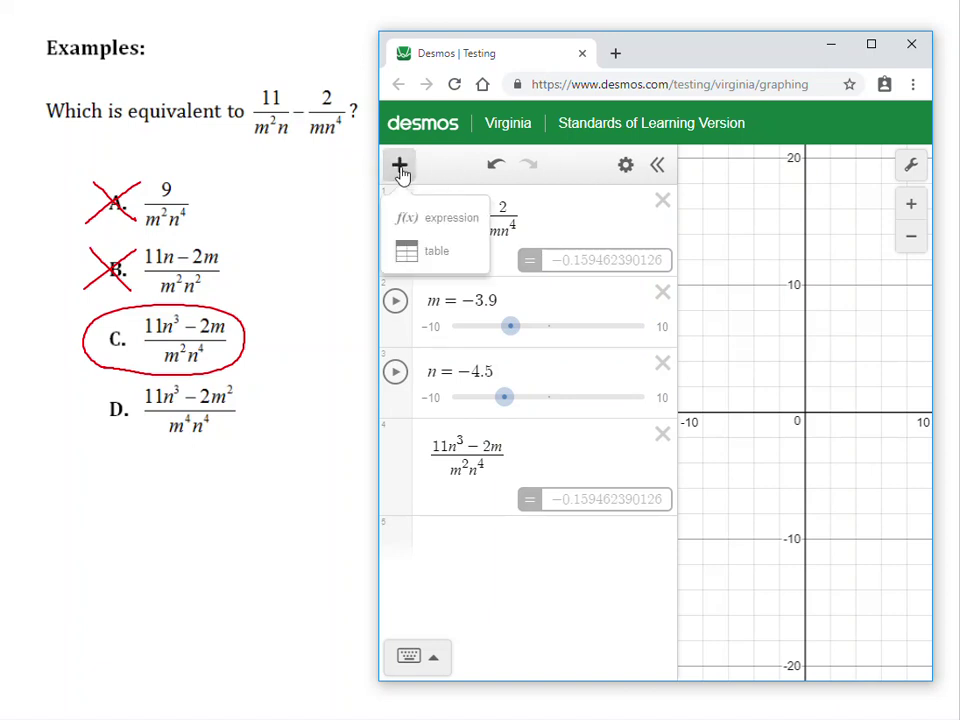
click(626, 167)
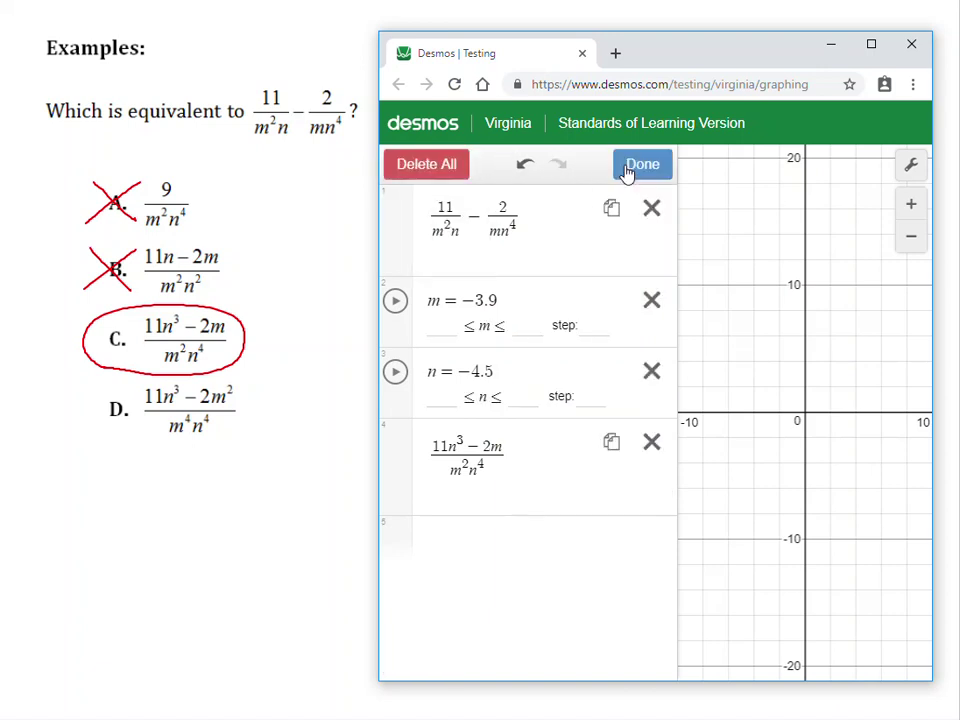
click(431, 170)
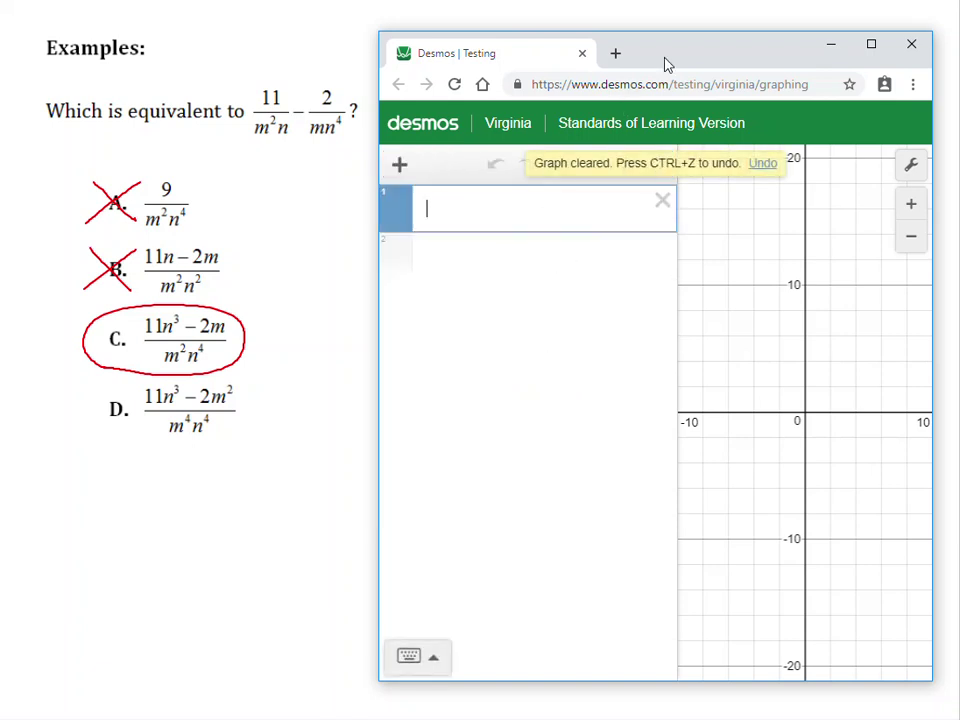
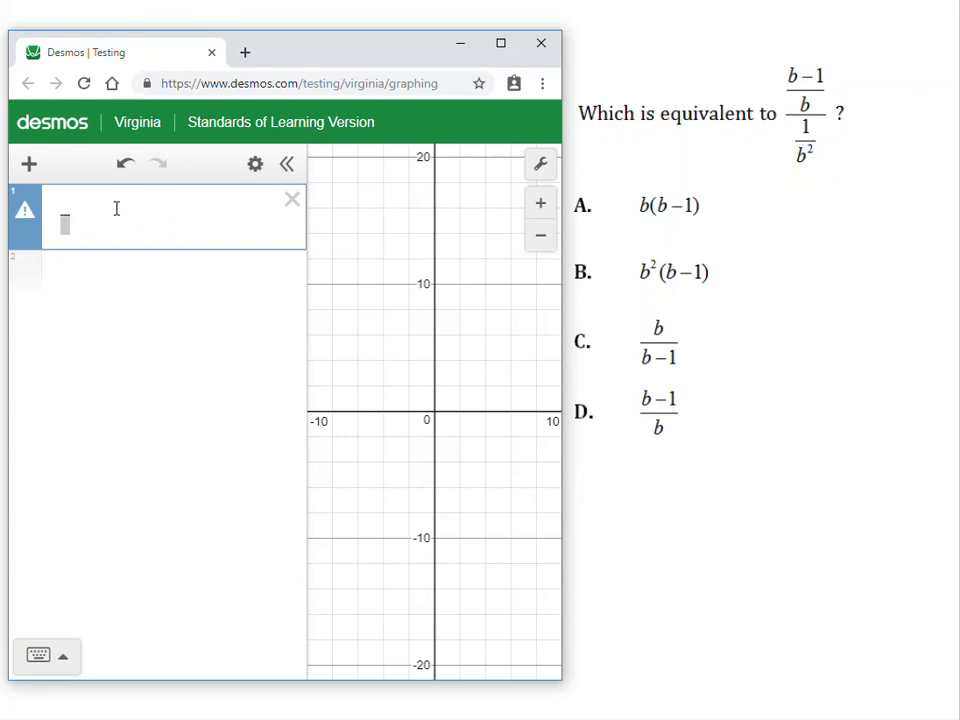
Enter the complex fraction ((b - 1)/b)/(1/b^2) in the first expression line and add a slider for b
text(/)
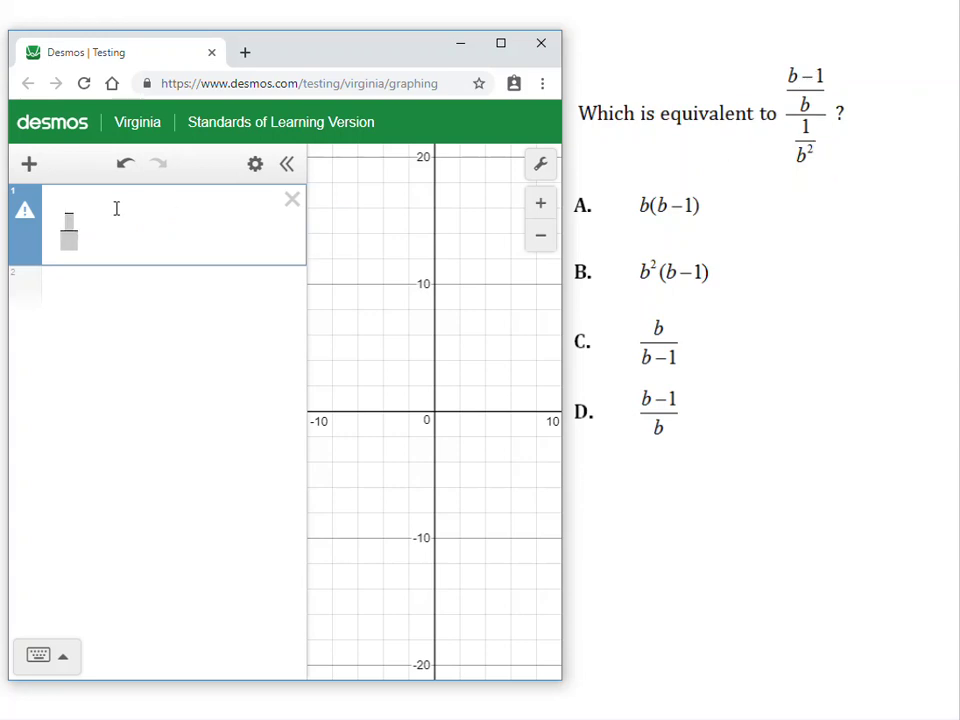
text(b-1)
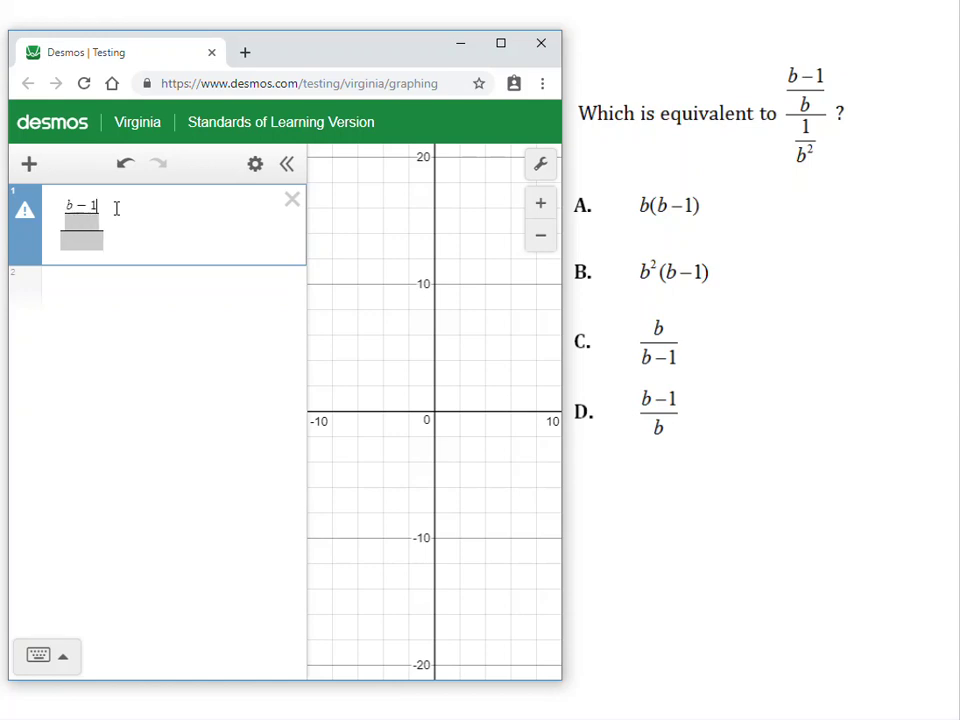
key(Down)
text(b)
key(Down)
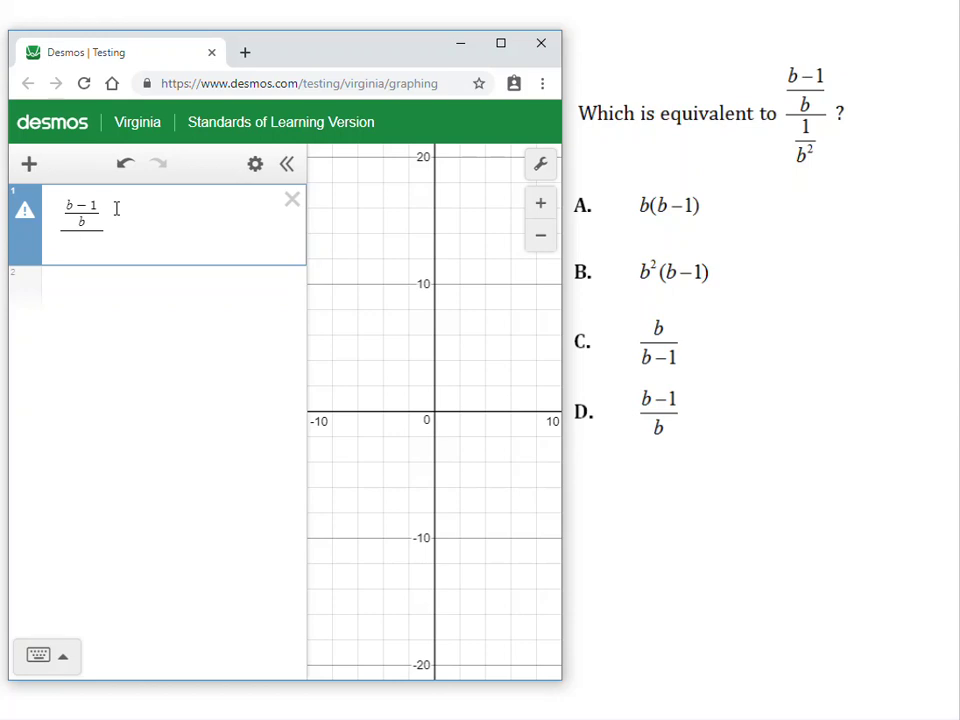
text(/(1/)
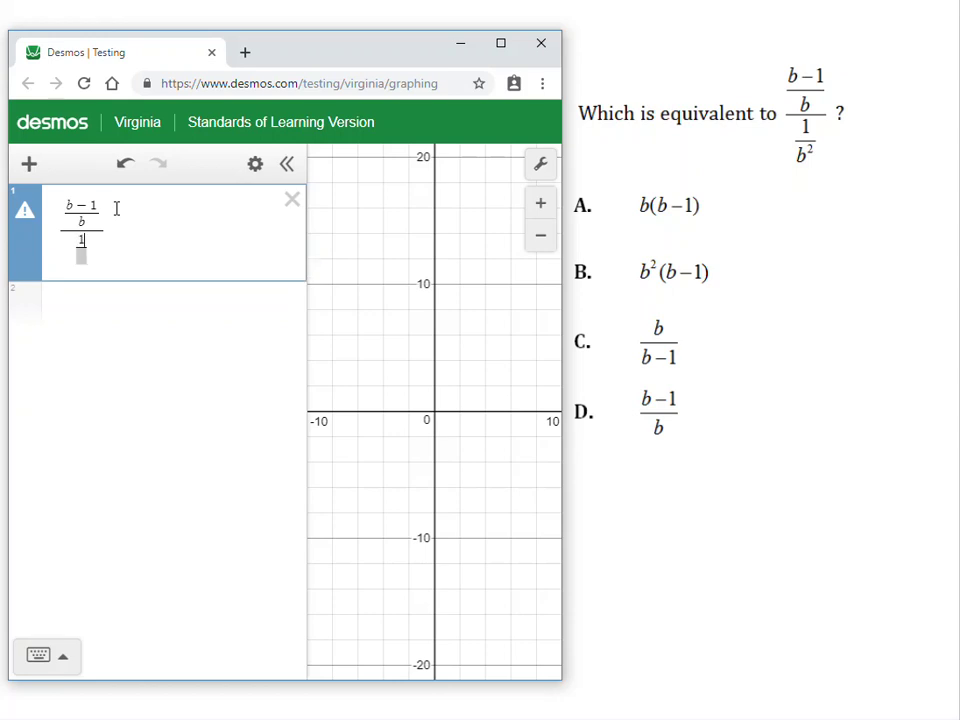
text(1)
key(Down)
text(b^2)
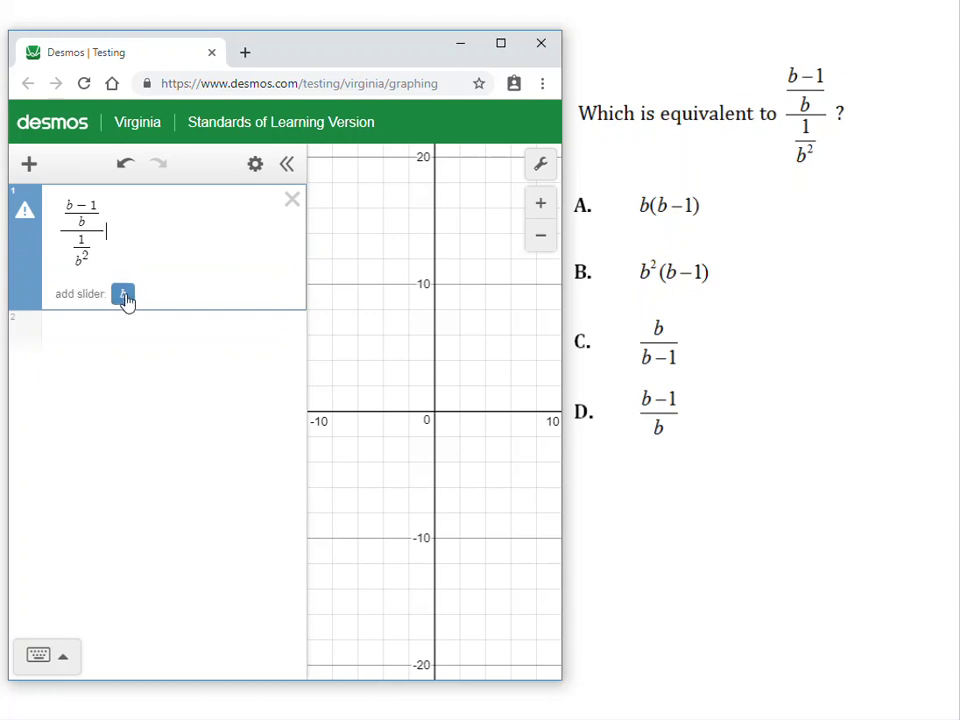
click(124, 296)
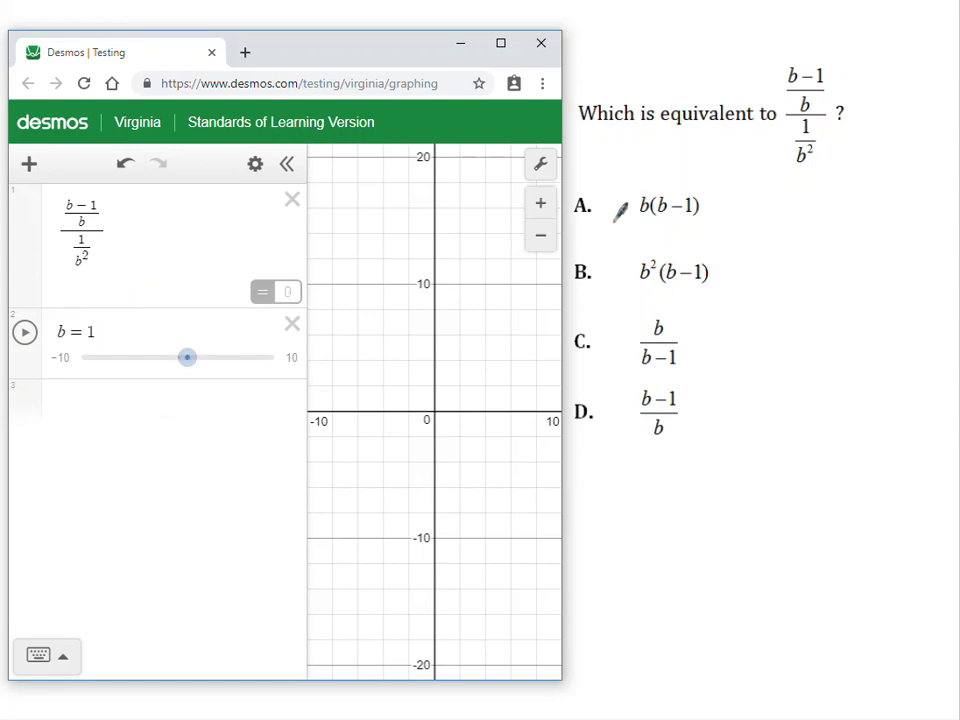
Enter answer choice A, b(b - 1), below the b slider, and set b to -4.8 to compare both values
click(150, 398)
text(b)
text((b-1)
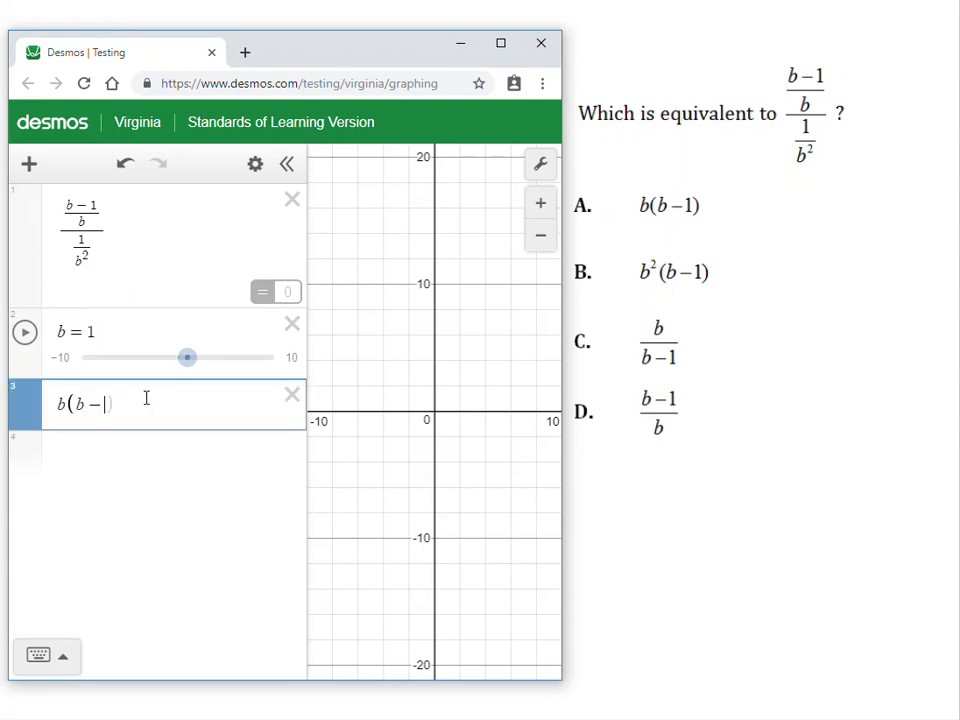
text())
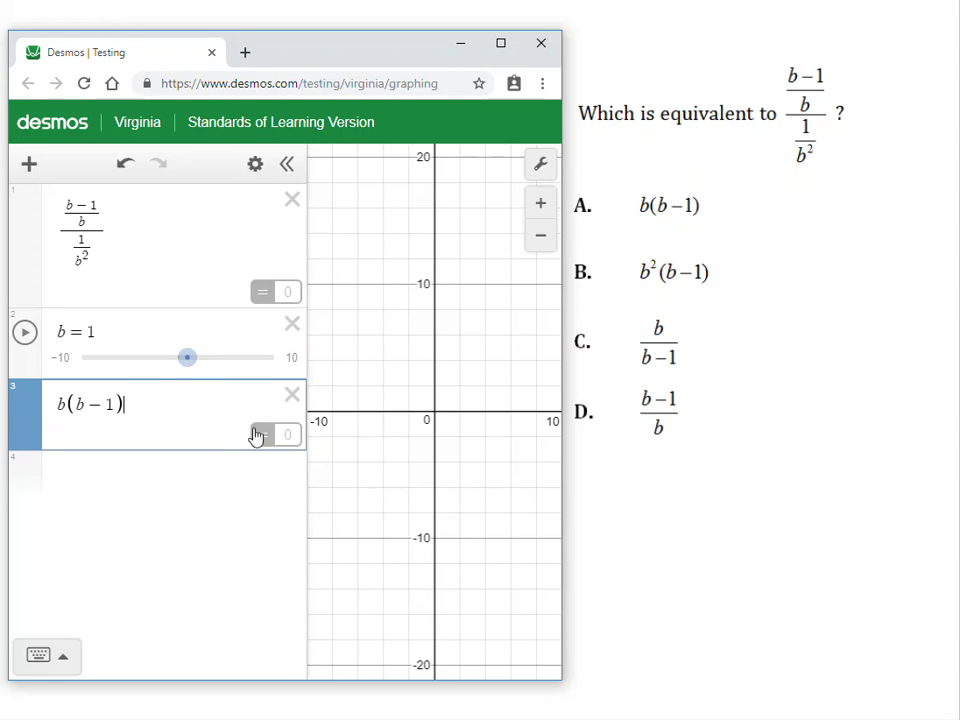
drag(188, 360, 118, 359)
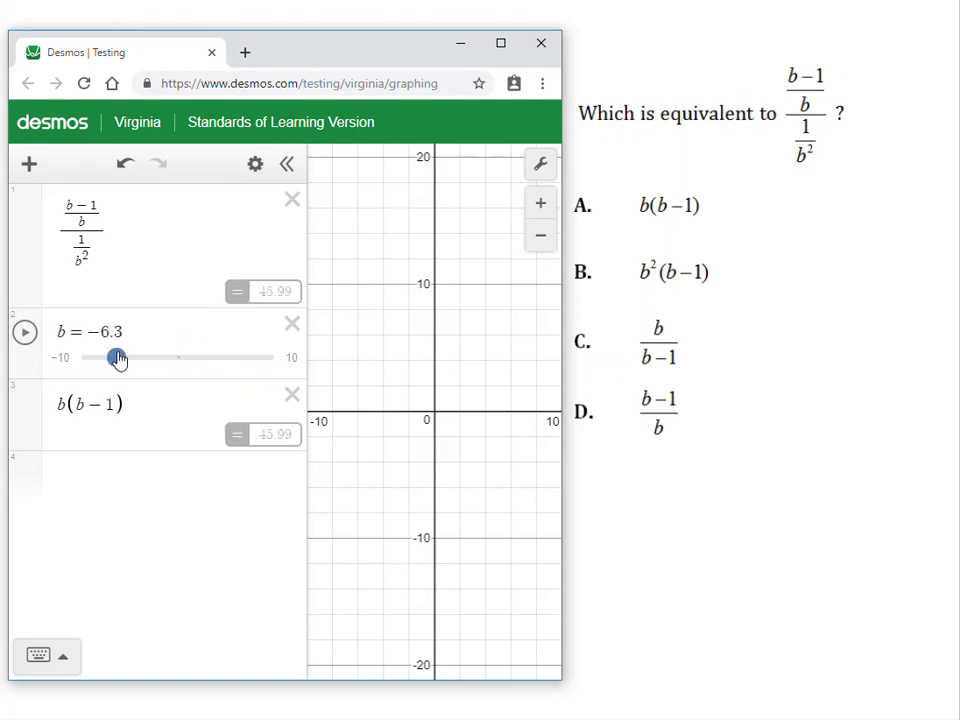
drag(116, 360, 130, 362)
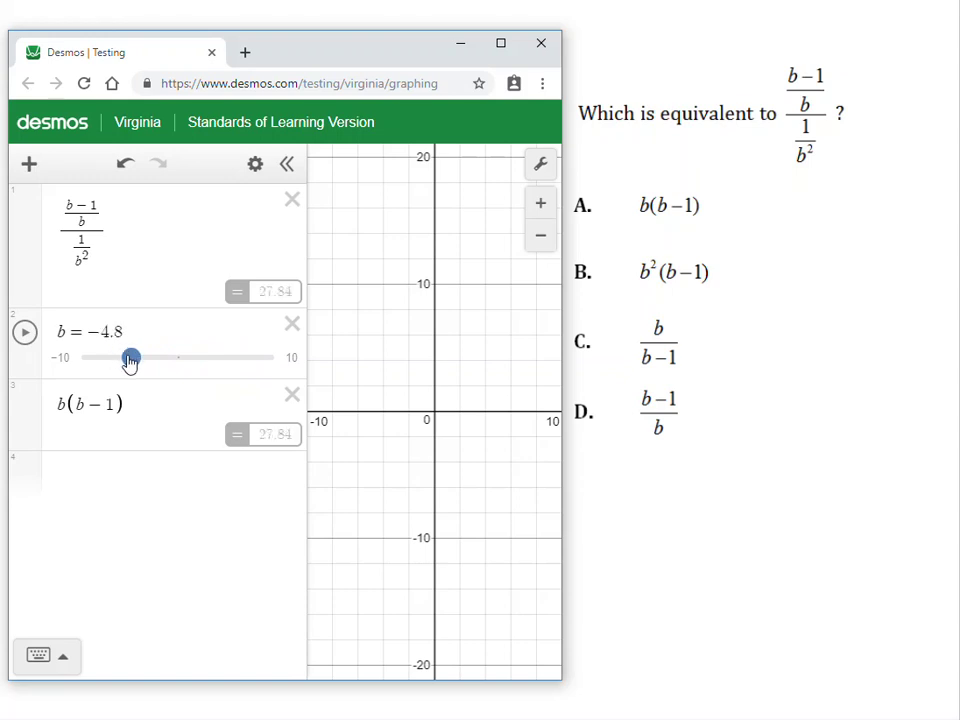
Enter answer choice B, b^2(b - 1), in a new line for comparison, and circle answer choice A on the worksheet
click(110, 465)
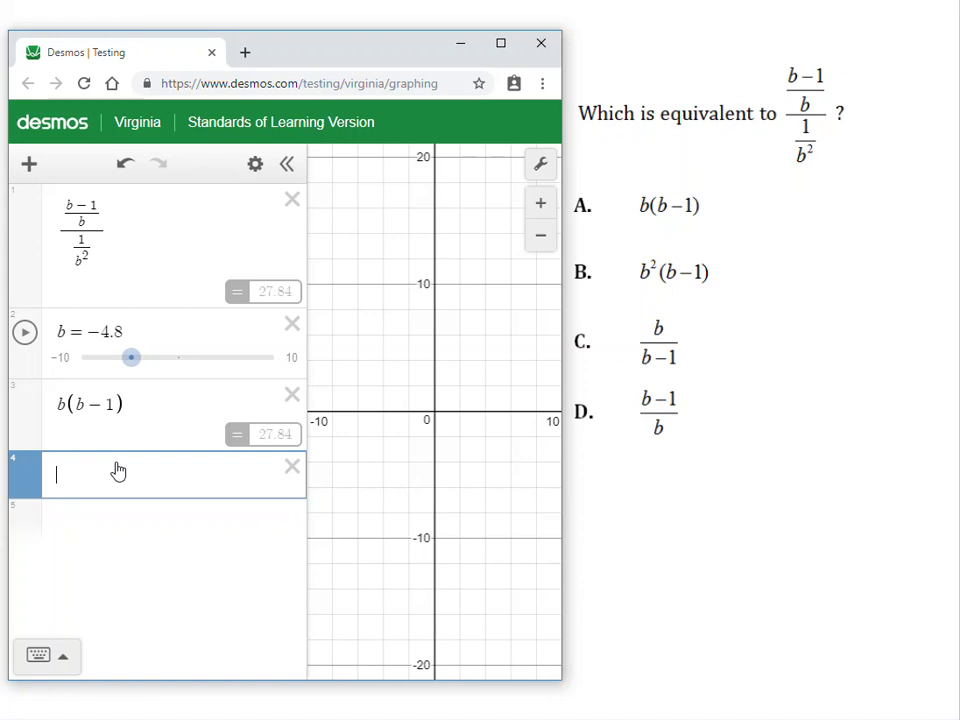
text(b^2)
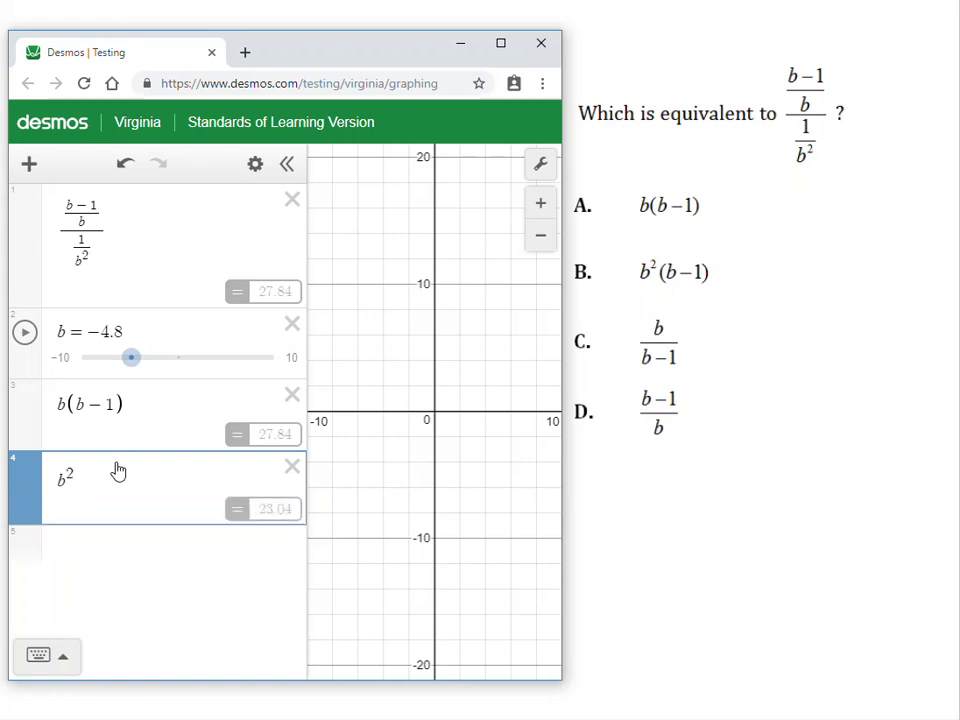
key(Right)
text((b-1))
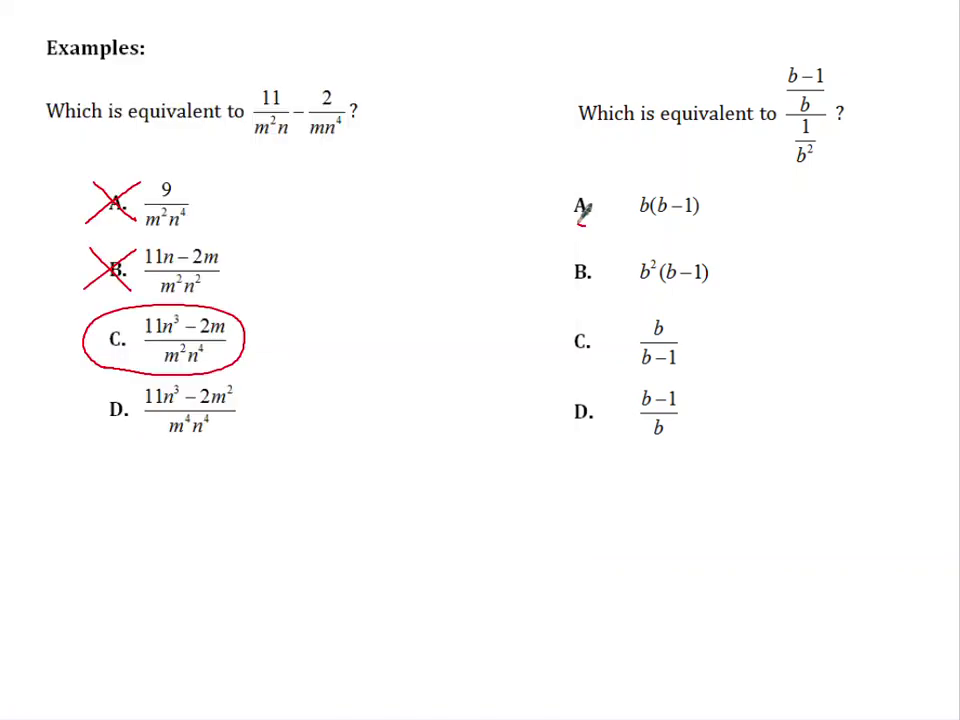
mouse_move(585, 199)
mouse_down()
mouse_move(685, 185)
mouse_move(710, 210)
mouse_move(673, 228)
mouse_move(590, 215)
mouse_up()
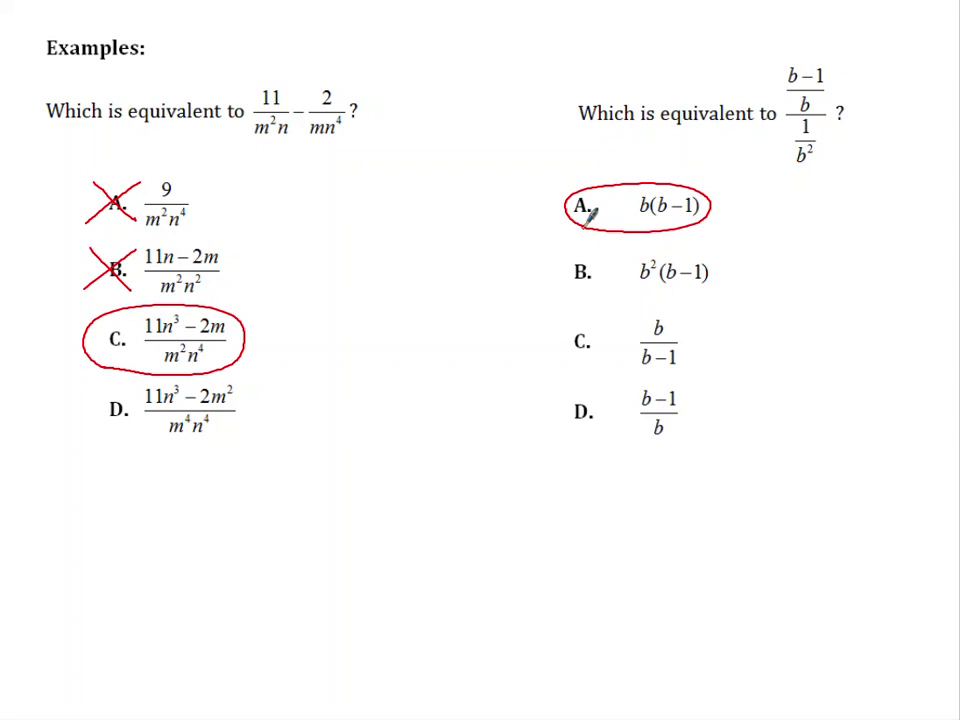
Advance the worksheet to the cube root question, move the Desmos window clear of it, and delete all expressions
key(Right)
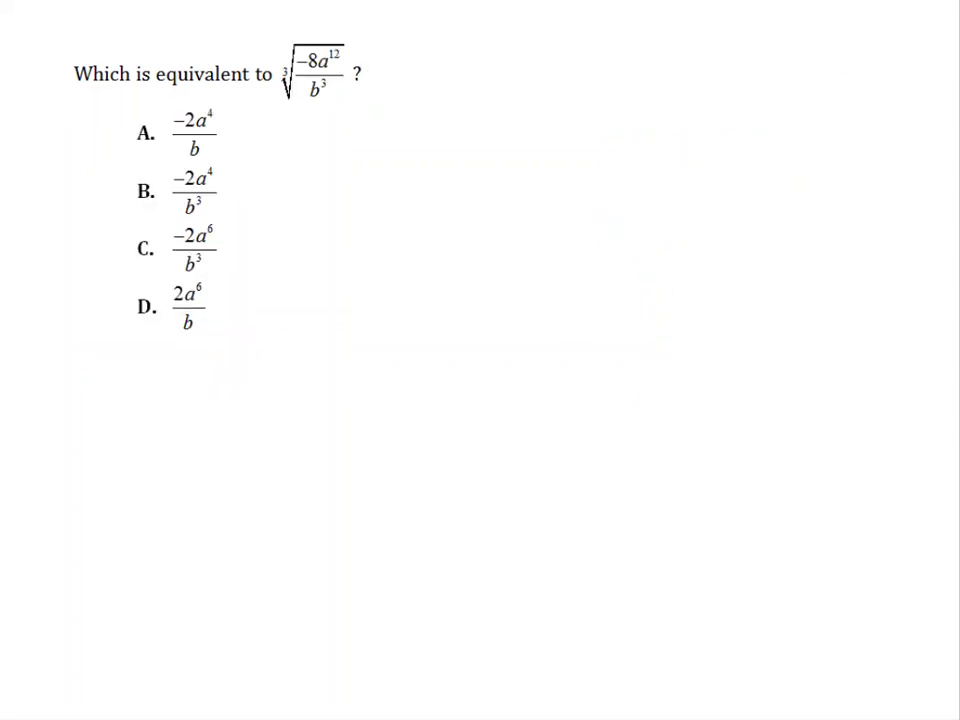
key(alt+Tab)
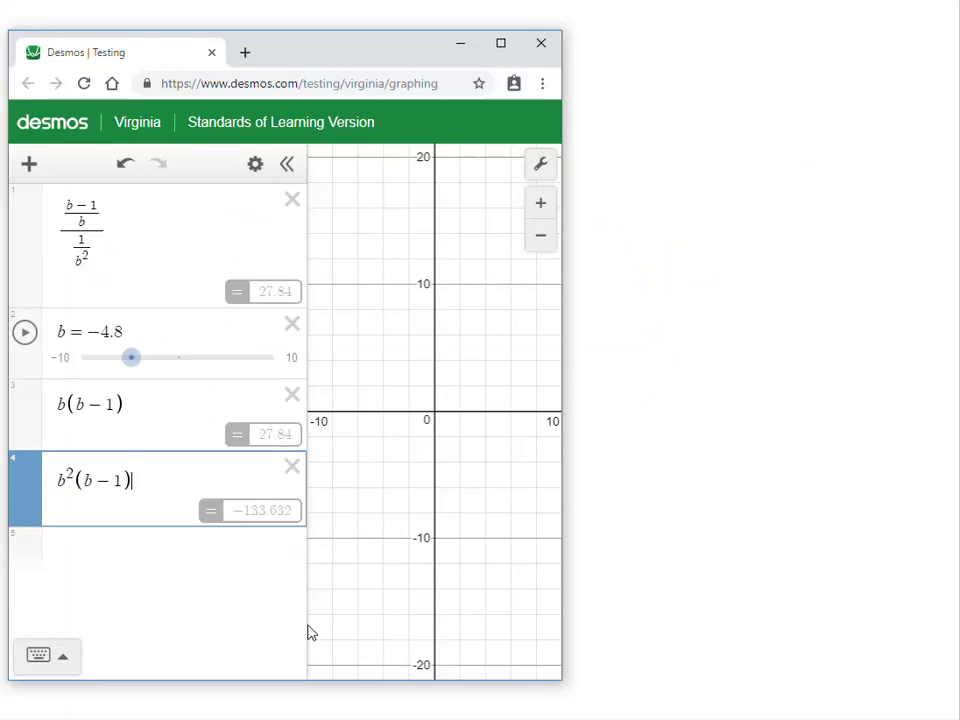
drag(343, 52, 716, 62)
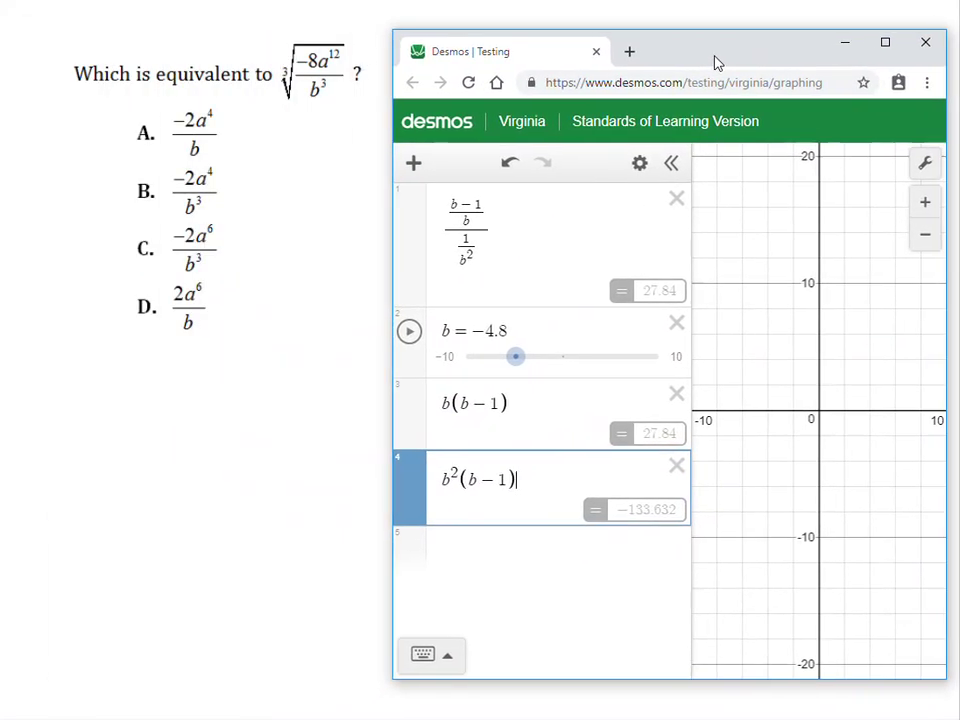
click(640, 164)
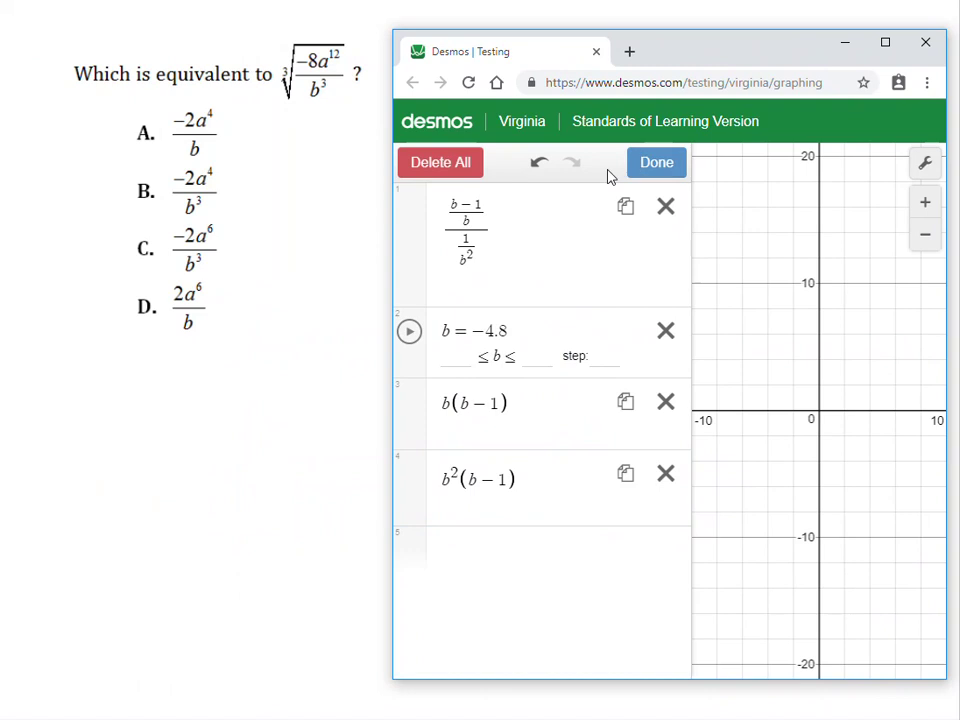
click(432, 162)
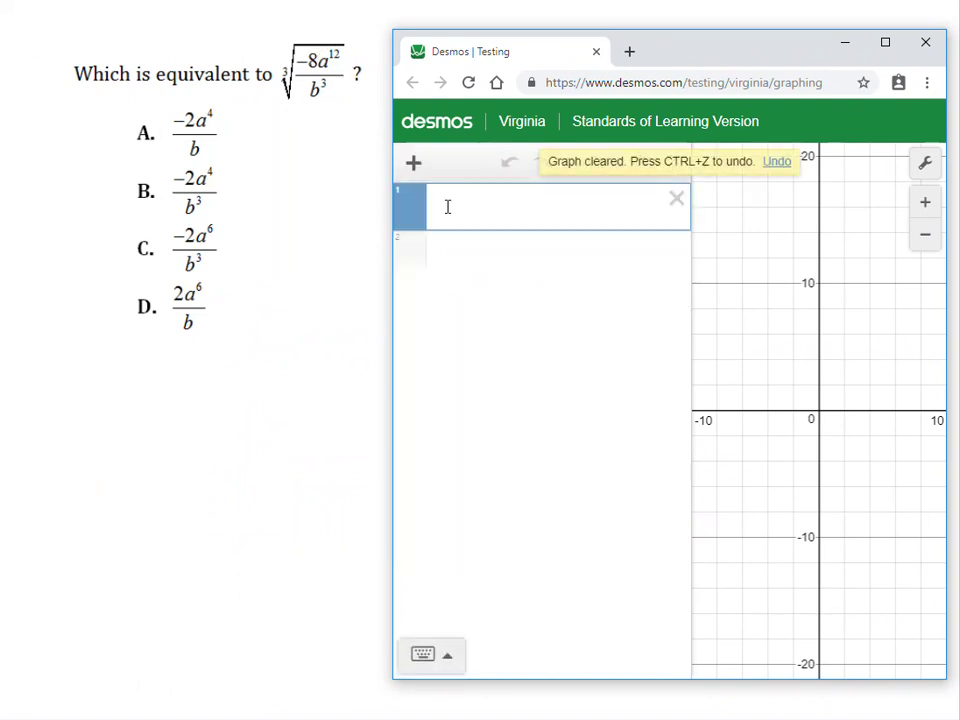
Enter the cube root of (-8a^12)/(b^3) in the first expression line and add sliders for both a and b
click(440, 657)
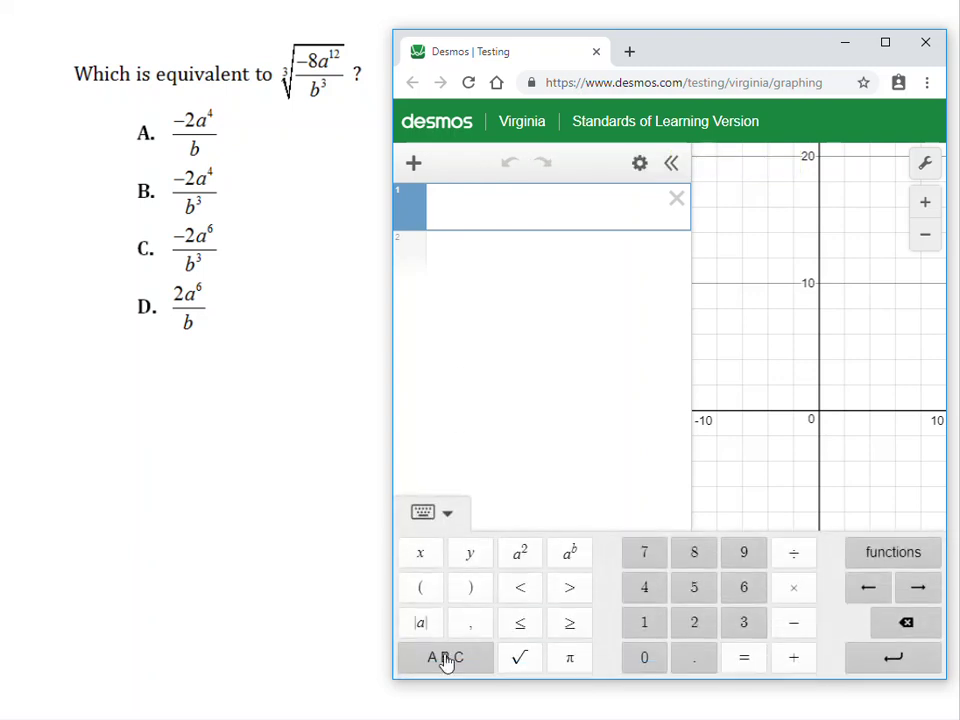
click(889, 553)
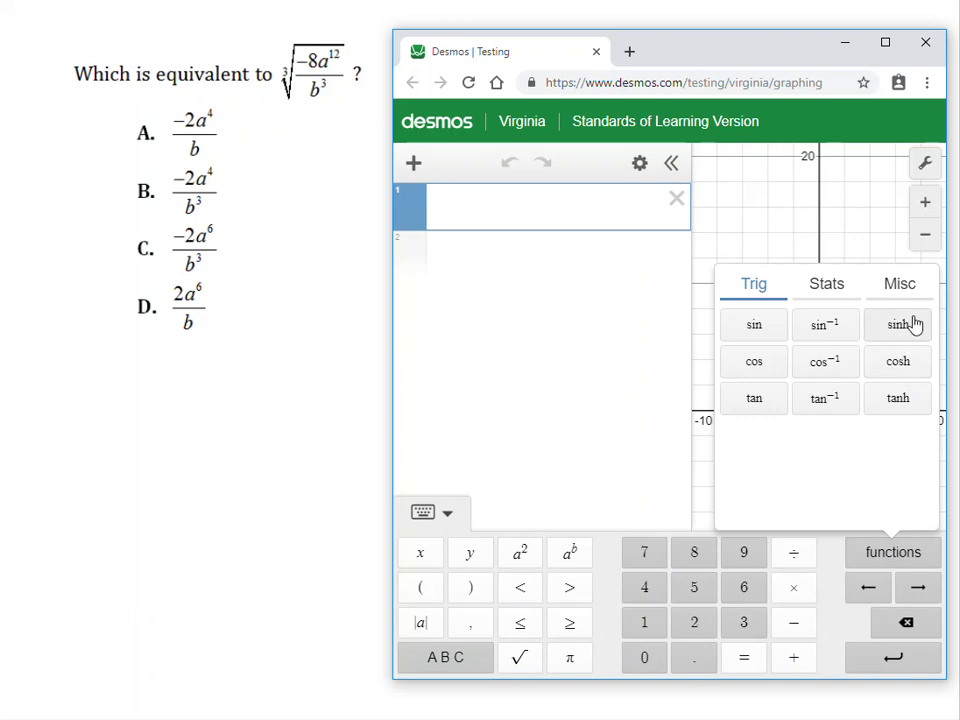
click(897, 286)
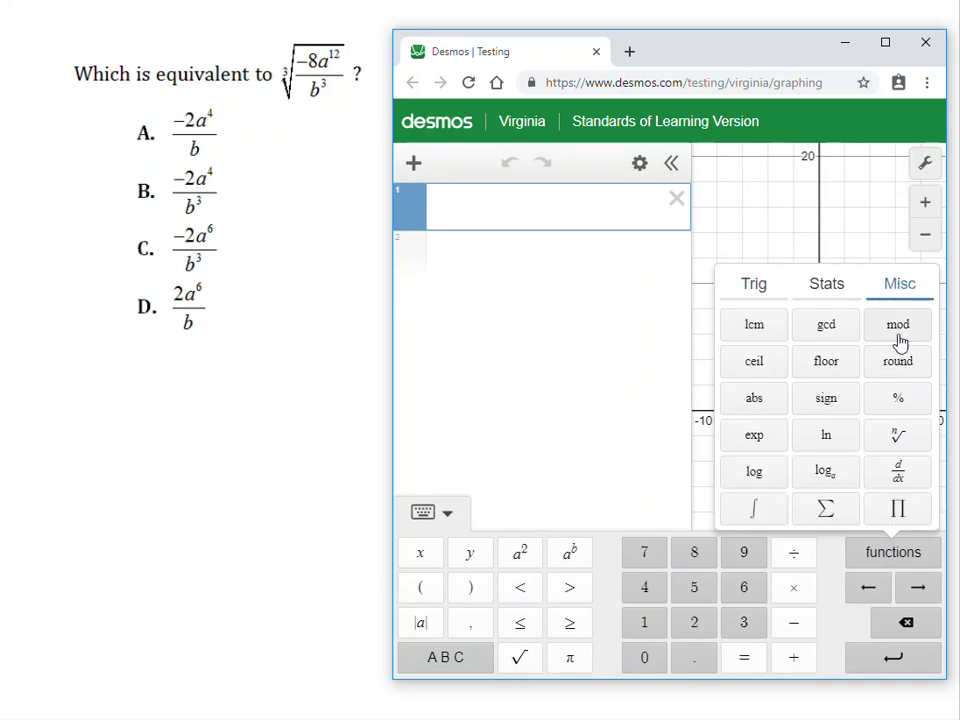
click(899, 437)
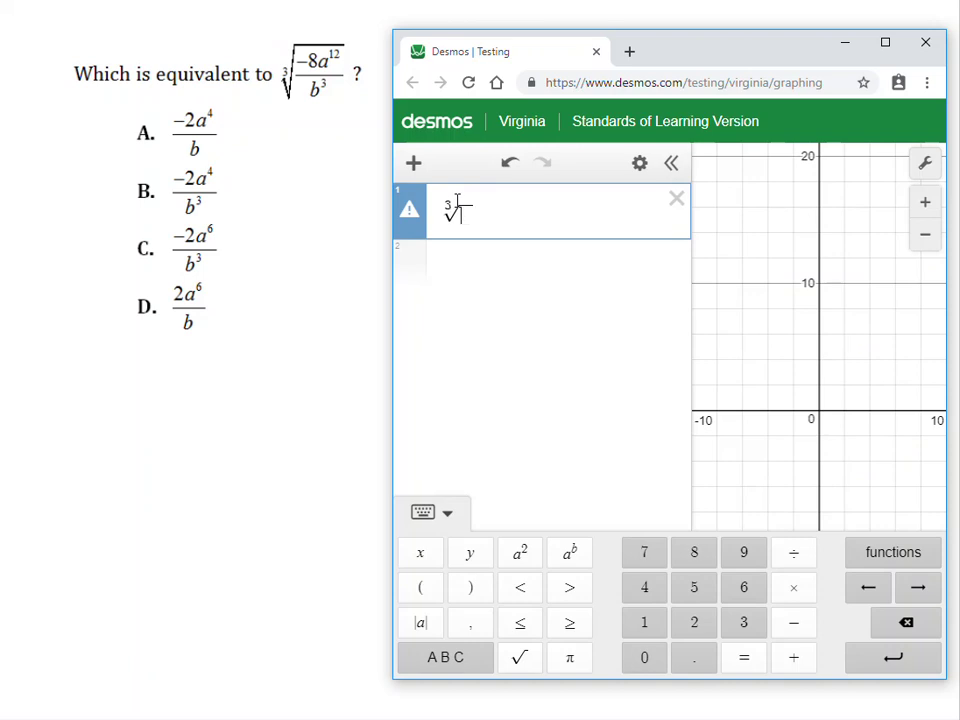
click(456, 201)
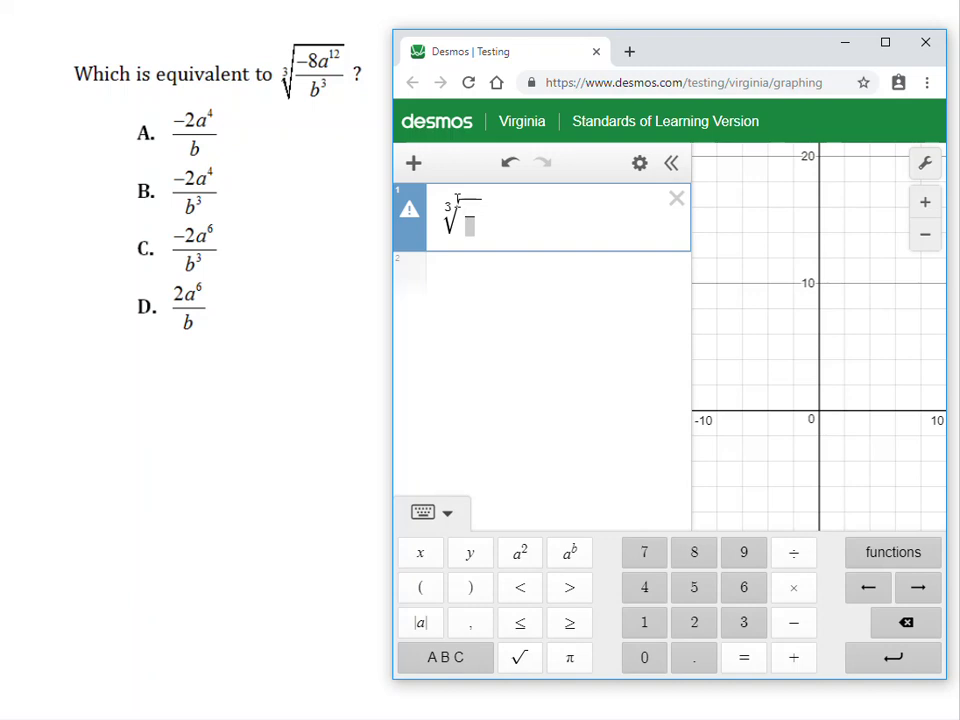
text(8a^12/)
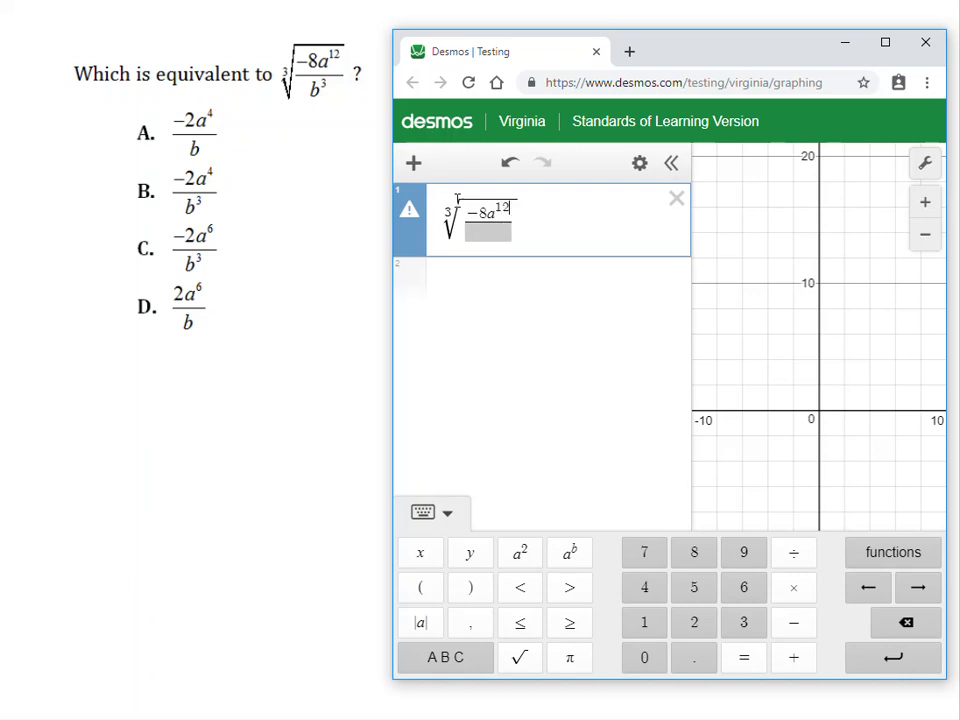
key(Down)
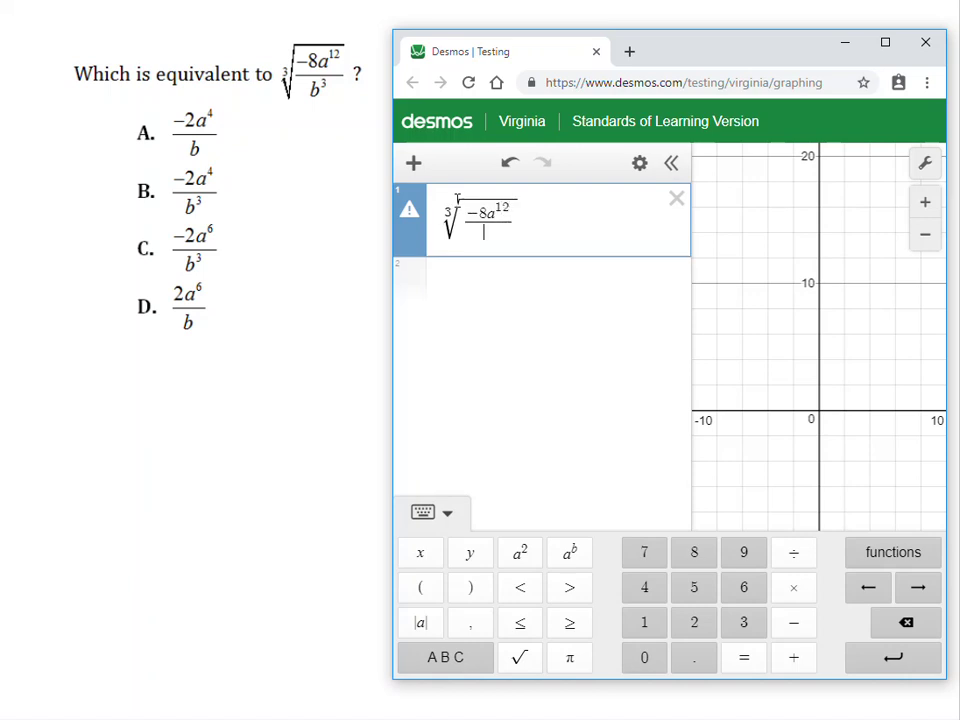
text(b^3)
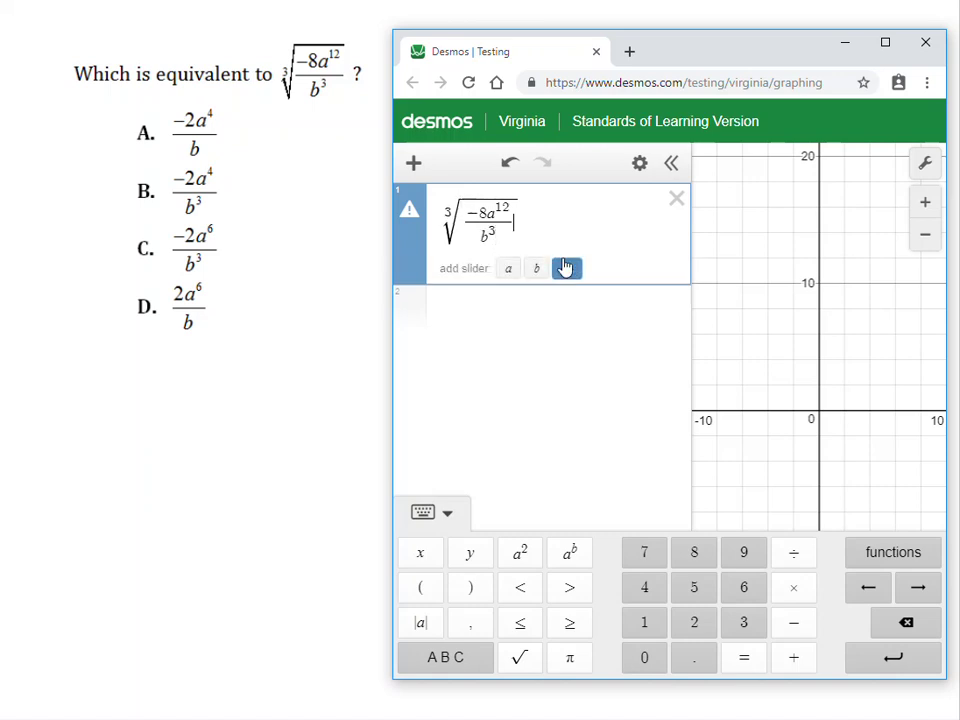
click(568, 269)
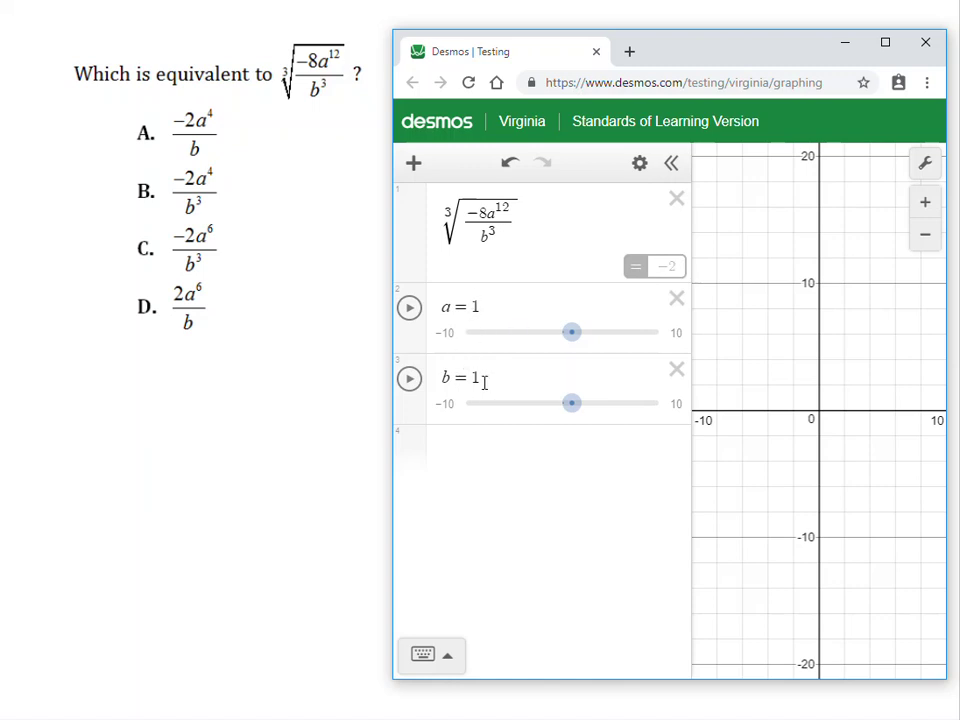
Enter answer choice A, the fraction (-2a^4)/b, in a new expression line below the b slider
click(480, 440)
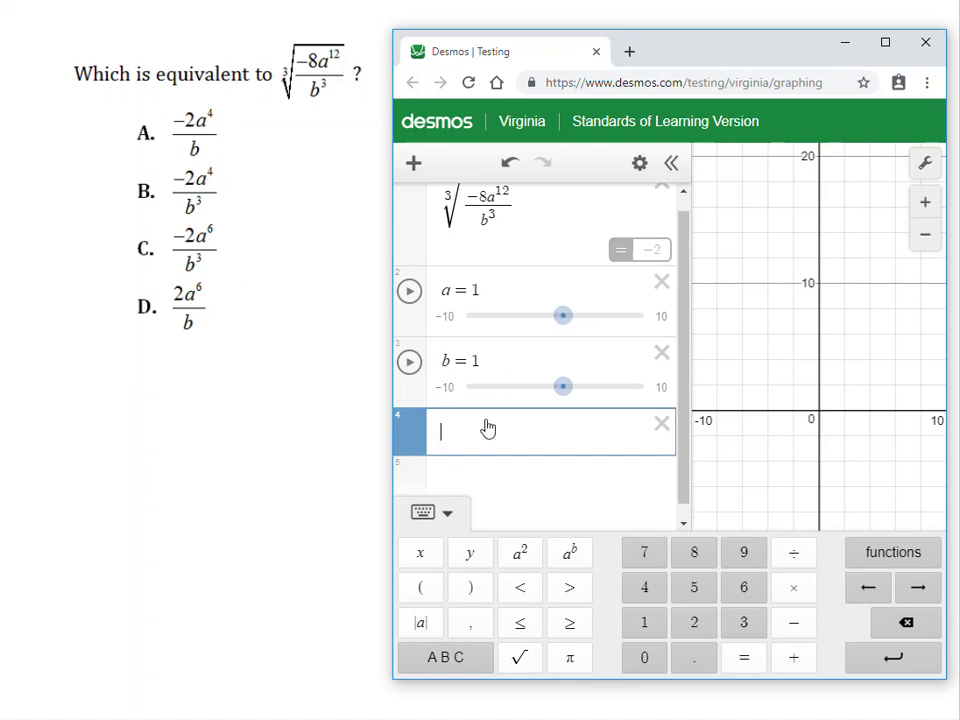
text(/-2a^4)
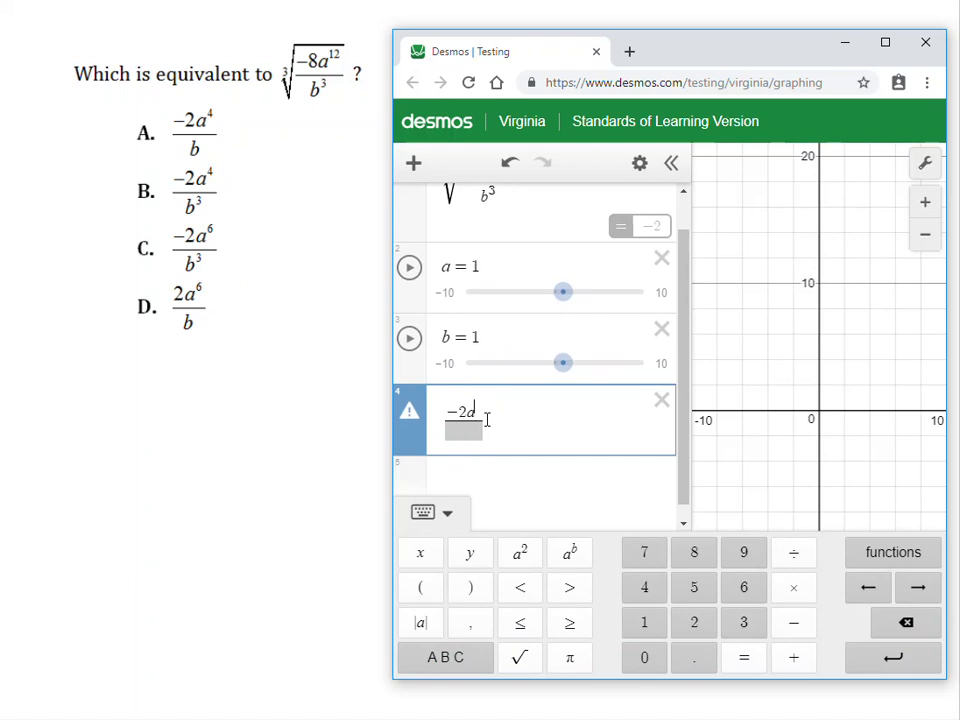
text(b)
key(BackSpace)
key(Down)
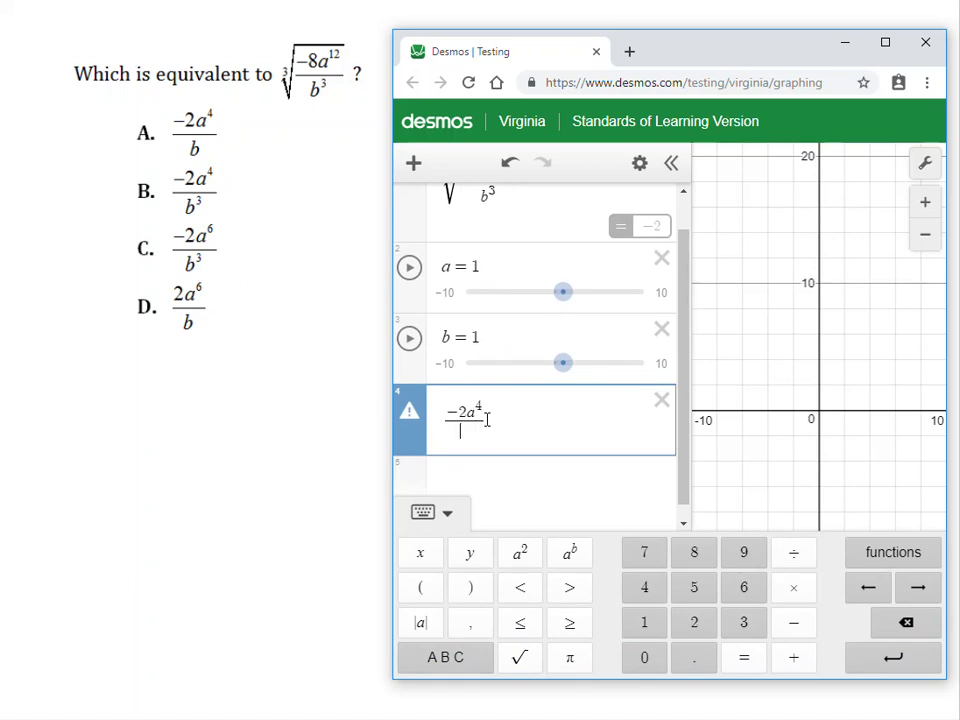
text(b)
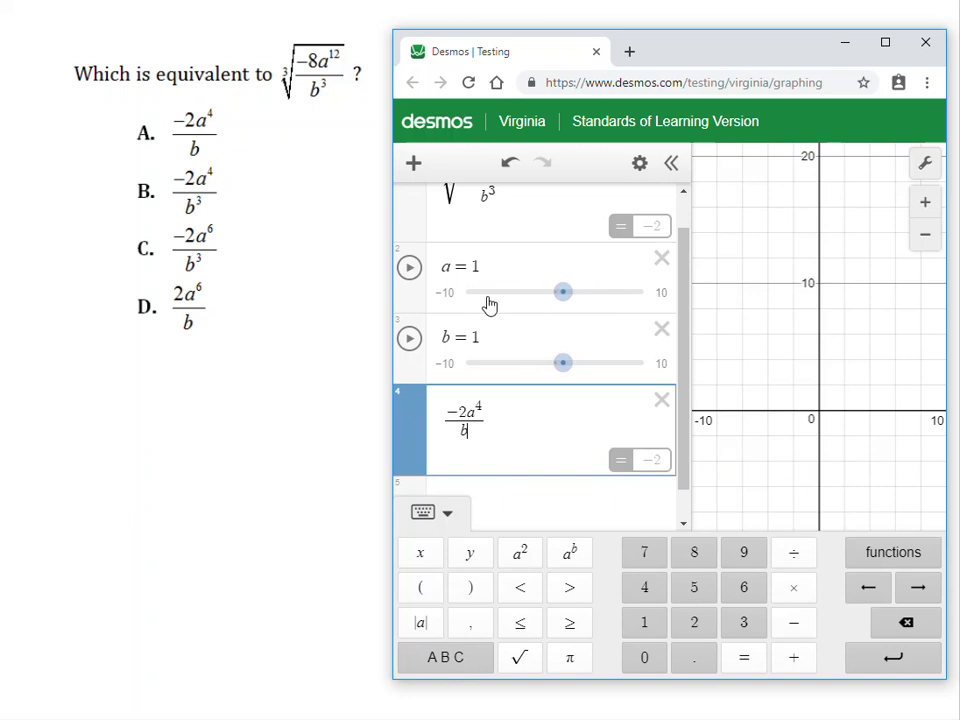
Compare both values at a = 4.9, b = -5 and at a = -7.7, b = 2.3, and circle answer choice A on the worksheet
drag(567, 302, 612, 343)
drag(572, 407, 519, 401)
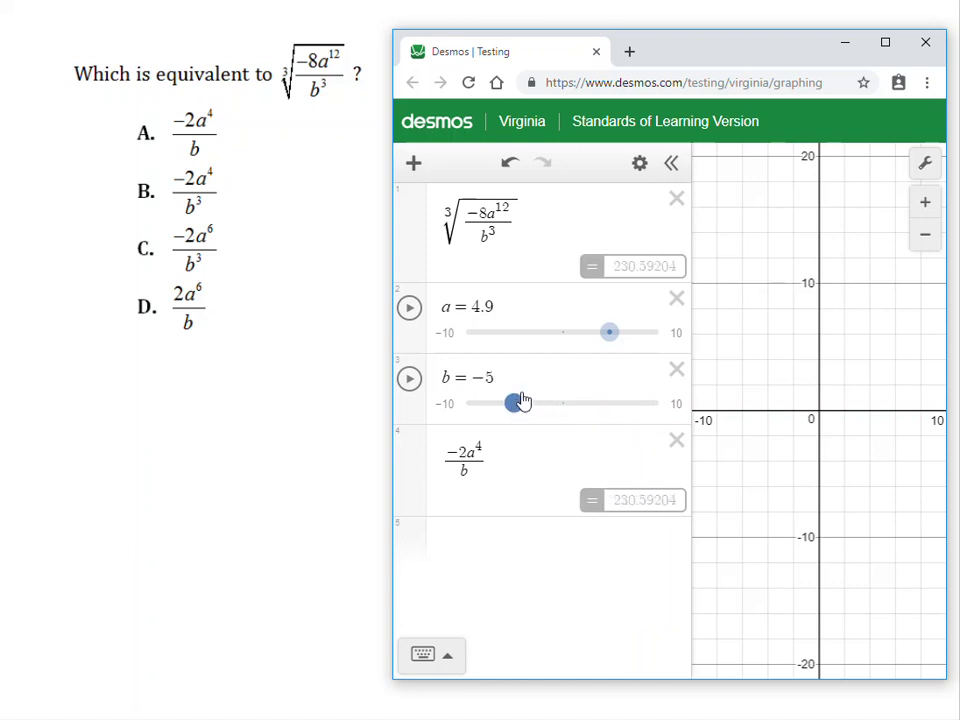
drag(611, 333, 488, 333)
click(514, 403)
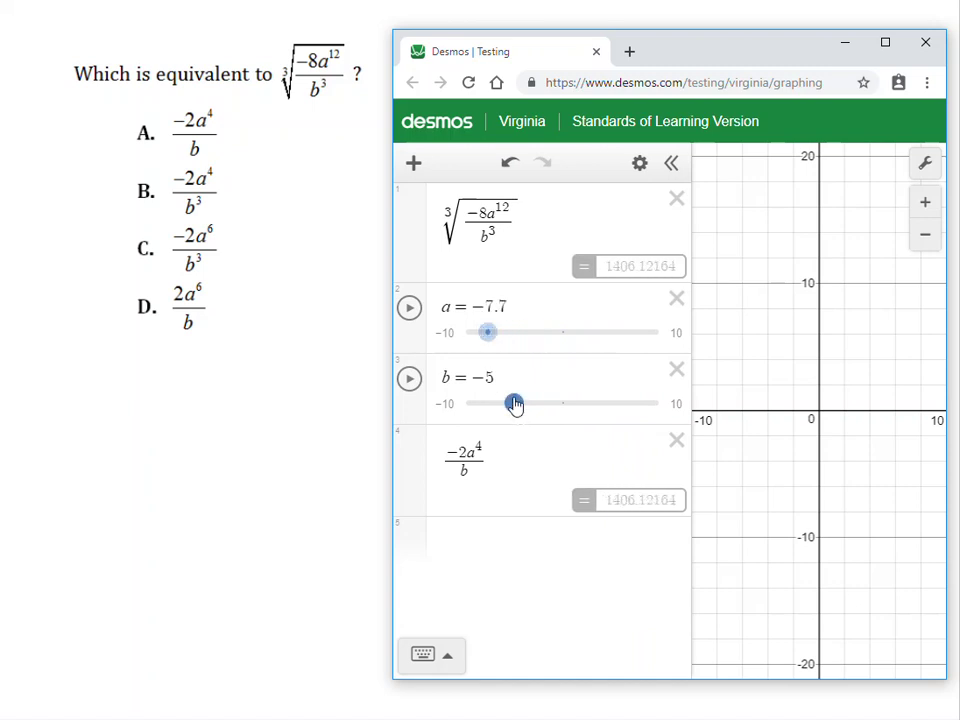
drag(514, 403, 587, 412)
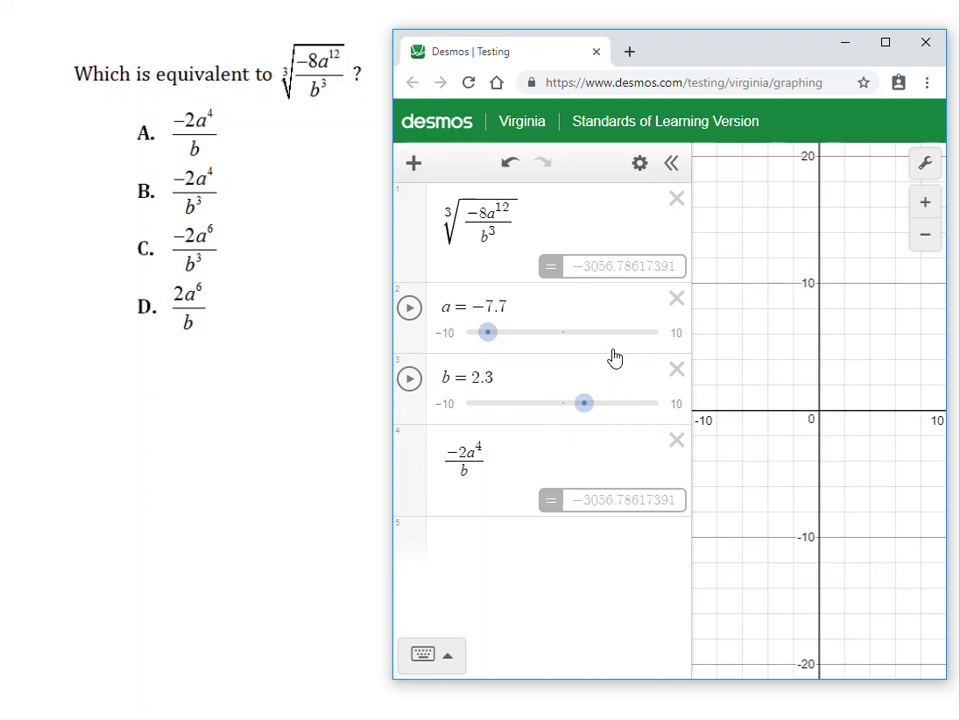
click(141, 133)
mouse_move(131, 155)
mouse_down()
mouse_move(139, 100)
mouse_move(190, 88)
mouse_move(223, 94)
mouse_move(231, 126)
mouse_move(212, 150)
mouse_move(140, 147)
mouse_up()
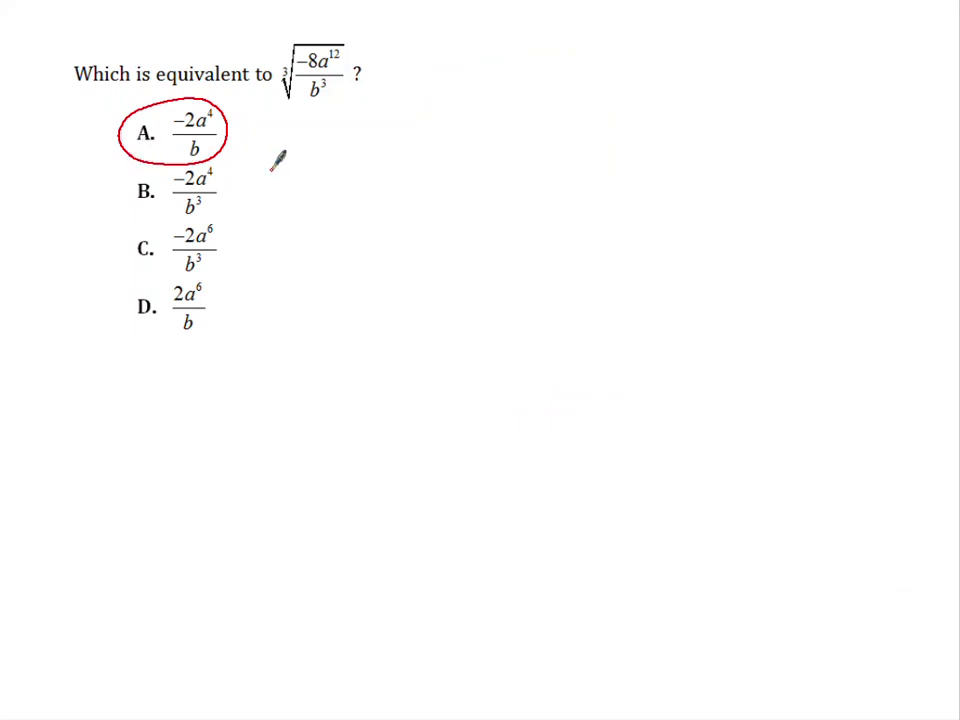